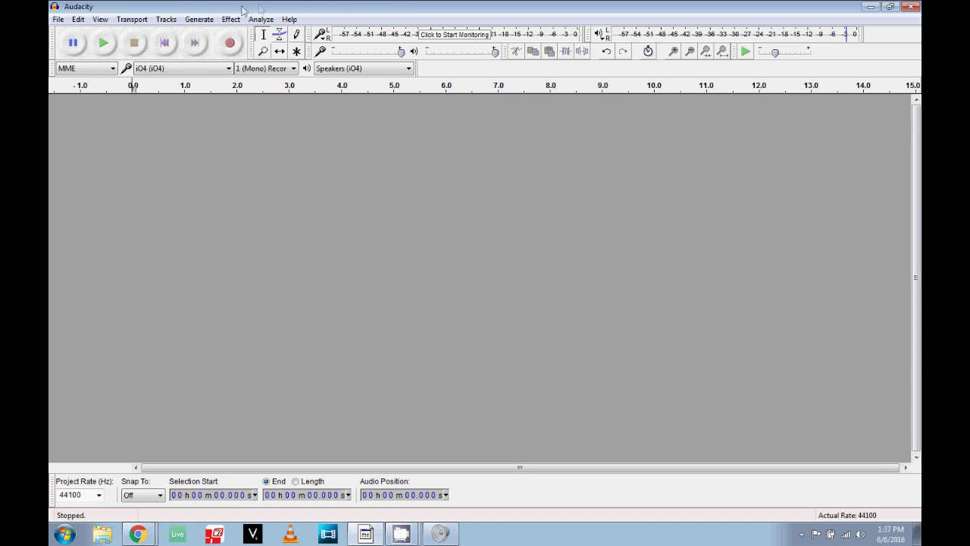
Open the click track generator and set the number of measures to 32.
{"action": "left_click", "coordinate": [199, 19]}
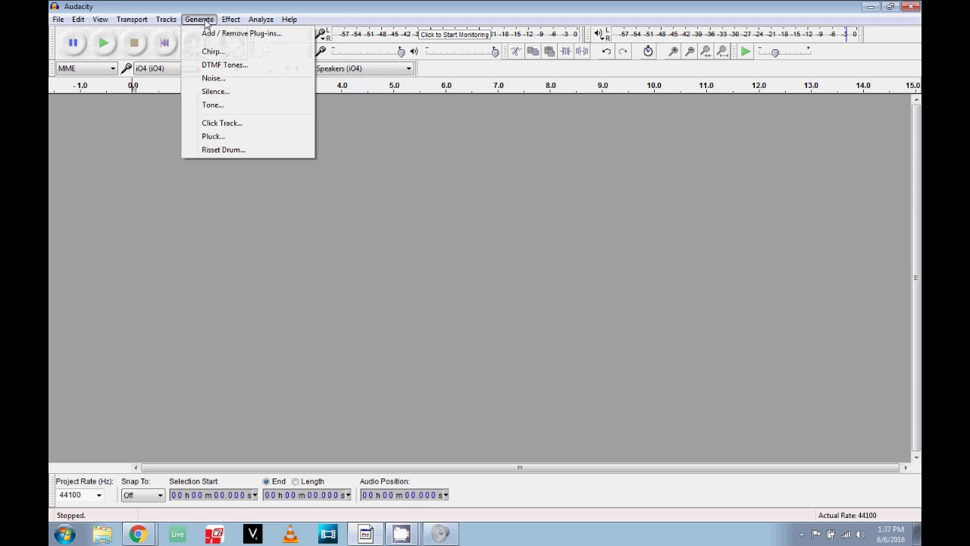
{"action": "left_click", "coordinate": [222, 124]}
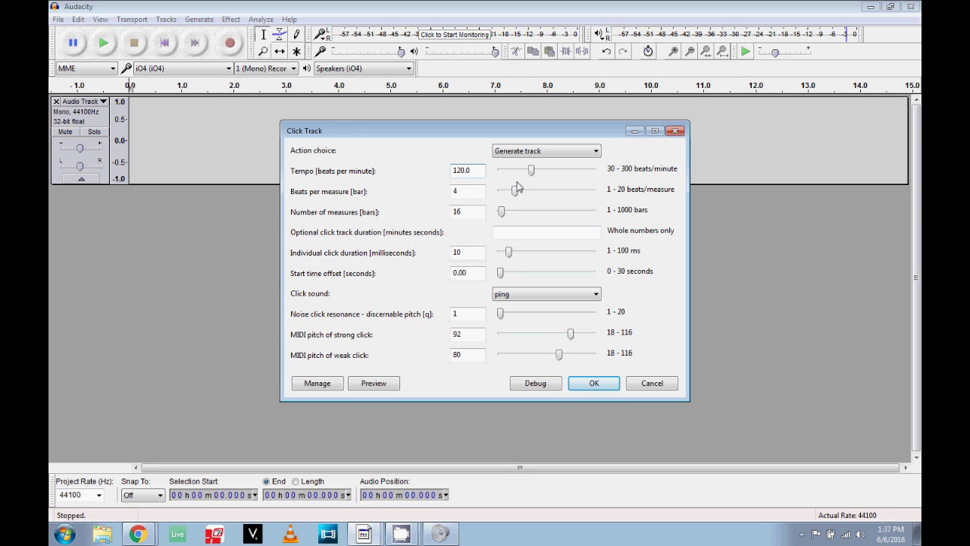
{"action": "left_click", "coordinate": [463, 192]}
{"action": "left_click", "coordinate": [473, 213]}
{"action": "double_click", "coordinate": [473, 213]}
{"action": "type", "text": "32"}
Choose the ping click sound and preview it briefly.
{"action": "left_click", "coordinate": [532, 297]}
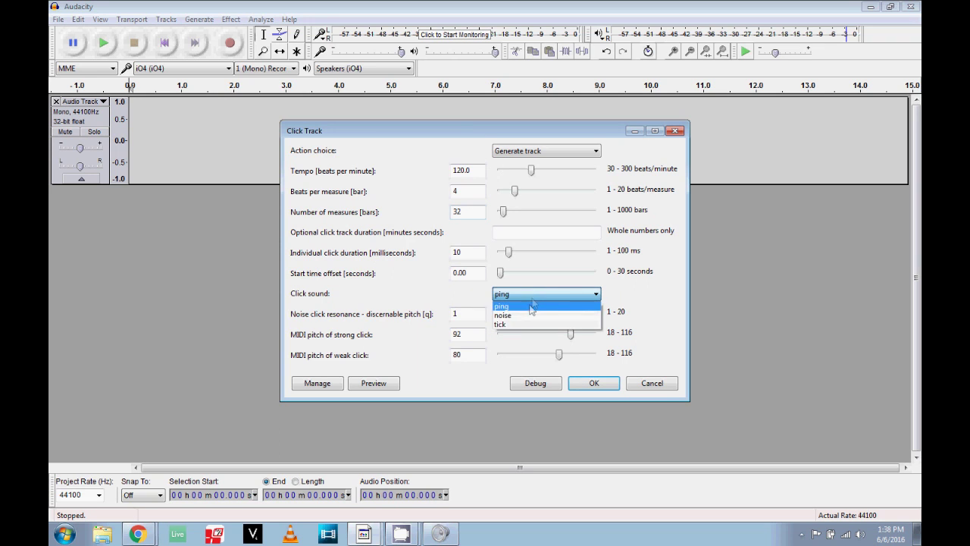
{"action": "left_click", "coordinate": [524, 306]}
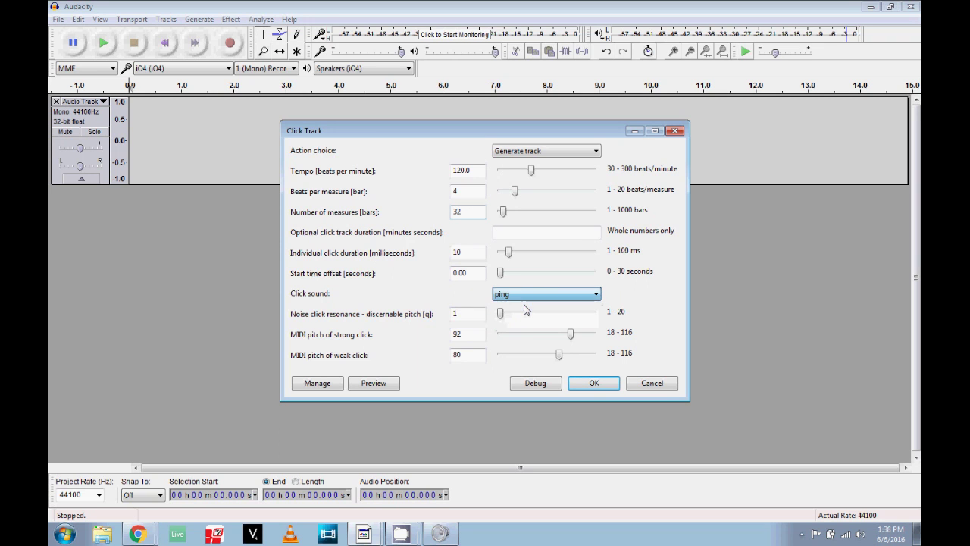
{"action": "left_click", "coordinate": [382, 385]}
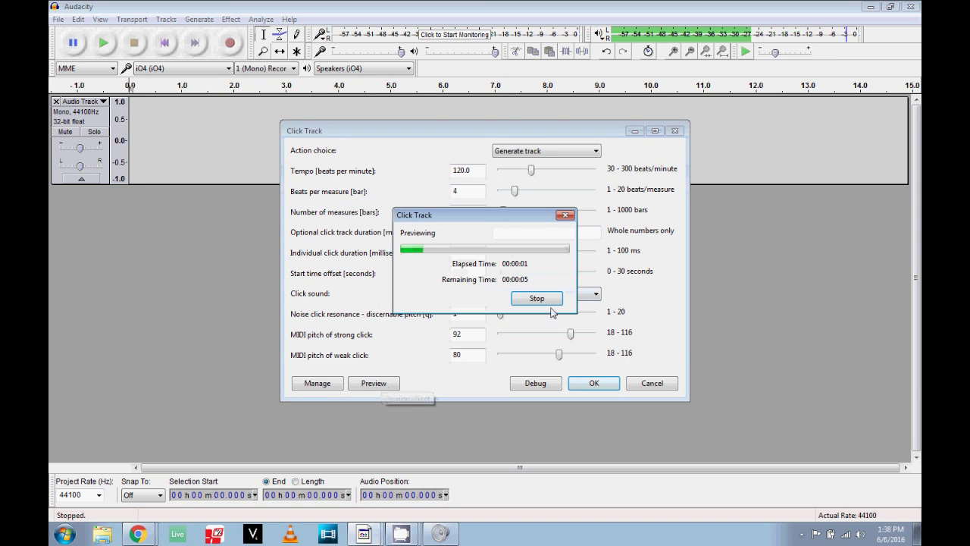
{"action": "left_click", "coordinate": [548, 300]}
Change the click sound to noise and listen to a short preview.
{"action": "left_click", "coordinate": [535, 295]}
{"action": "left_click", "coordinate": [528, 317]}
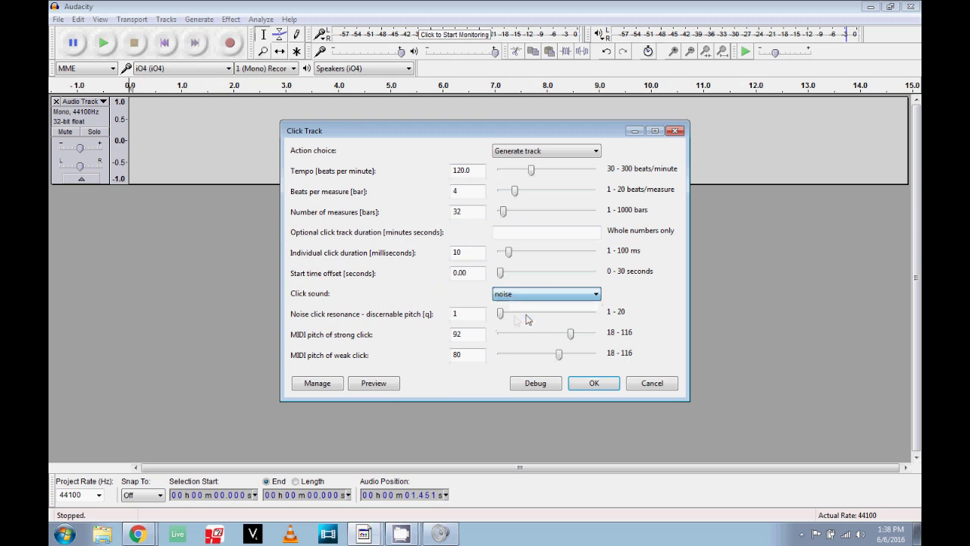
{"action": "left_click", "coordinate": [375, 383]}
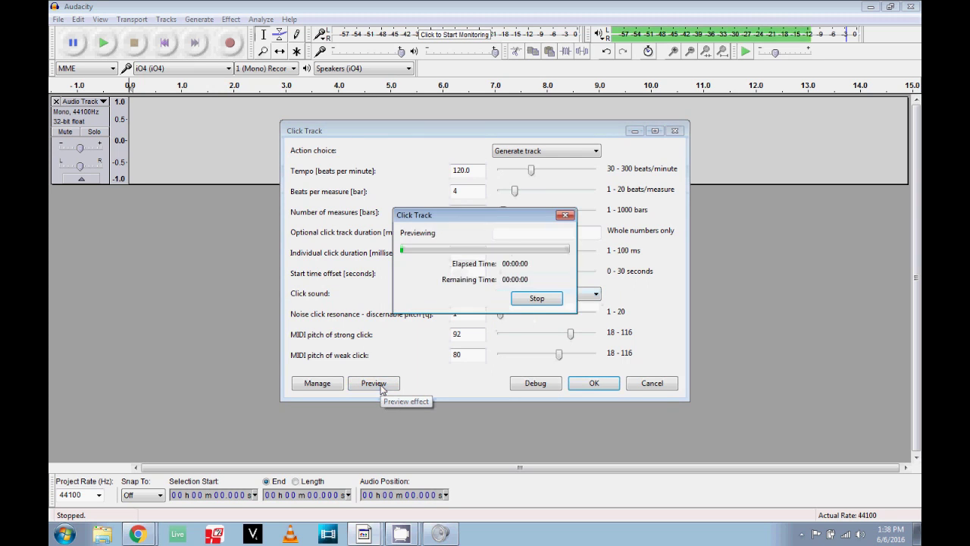
{"action": "left_click", "coordinate": [552, 300]}
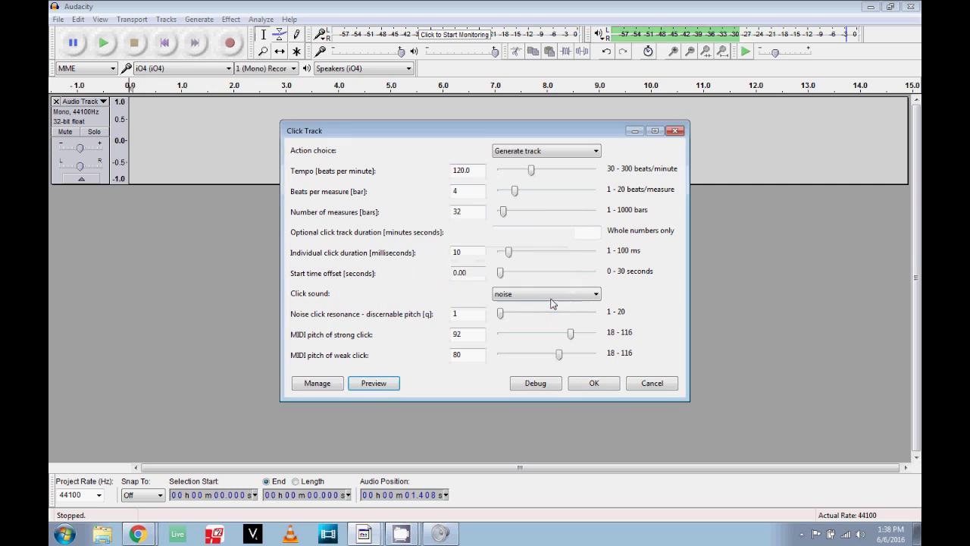
Change the click sound to tick and listen to a short preview.
{"action": "left_click", "coordinate": [590, 301]}
{"action": "left_click", "coordinate": [561, 322]}
{"action": "left_click", "coordinate": [381, 384]}
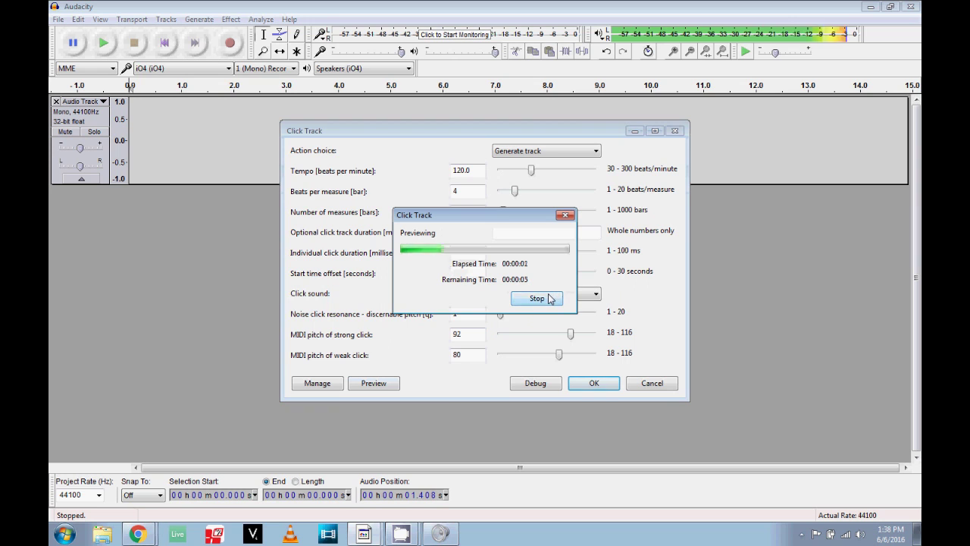
{"action": "left_click", "coordinate": [550, 299]}
Set the click sound to ping and generate the click track.
{"action": "left_click", "coordinate": [574, 294]}
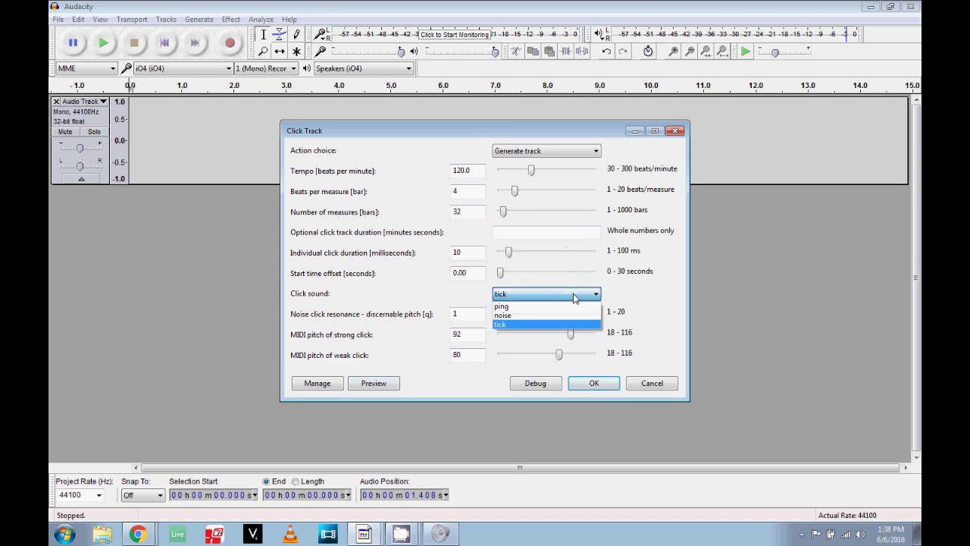
{"action": "left_click", "coordinate": [562, 307]}
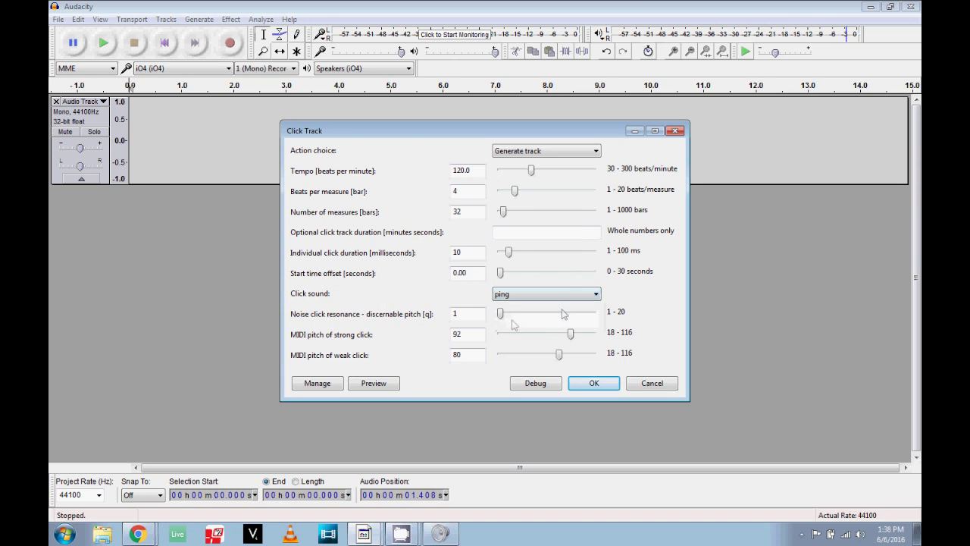
{"action": "left_click", "coordinate": [594, 384]}
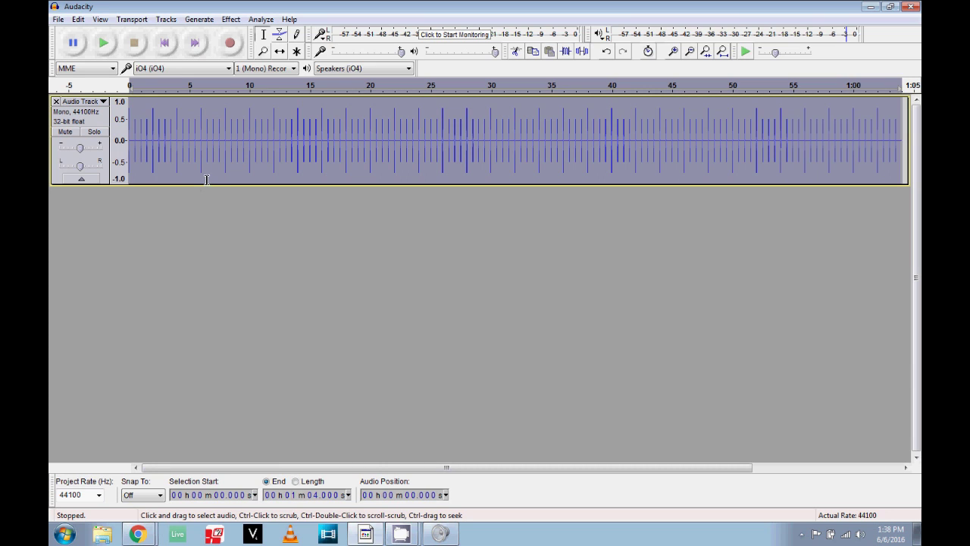
Label the click track's beats using Beat Finder at its default threshold, and move the label track above the audio track.
{"action": "left_click", "coordinate": [258, 20]}
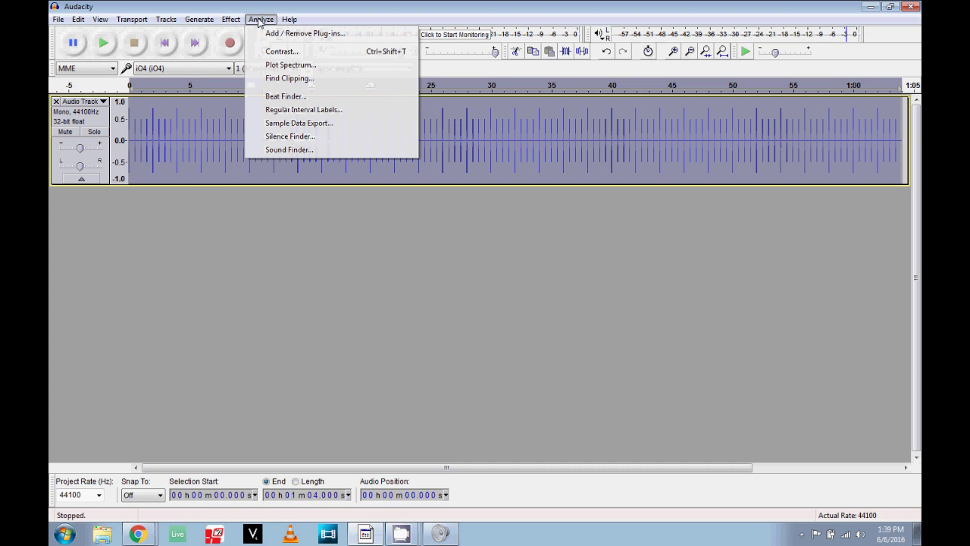
{"action": "left_click", "coordinate": [286, 96]}
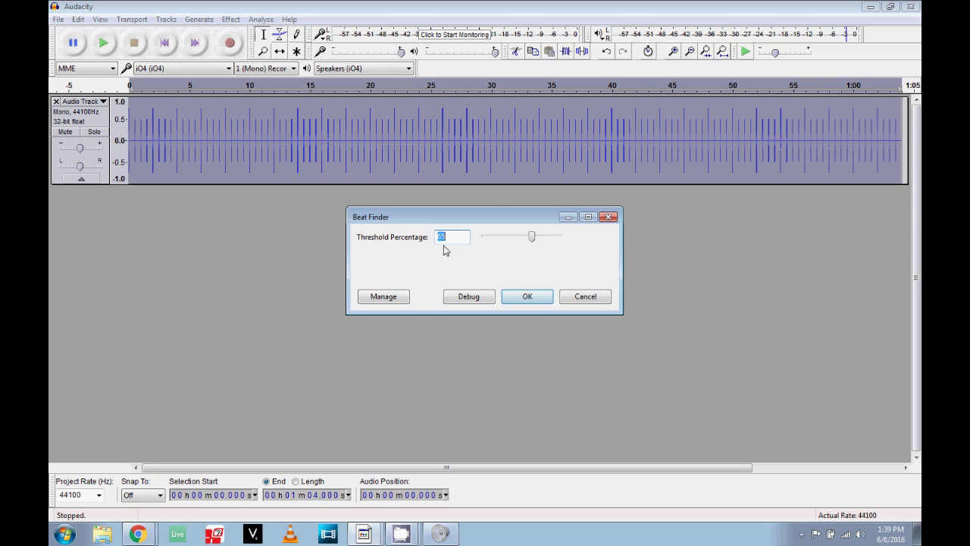
{"action": "left_click", "coordinate": [525, 298]}
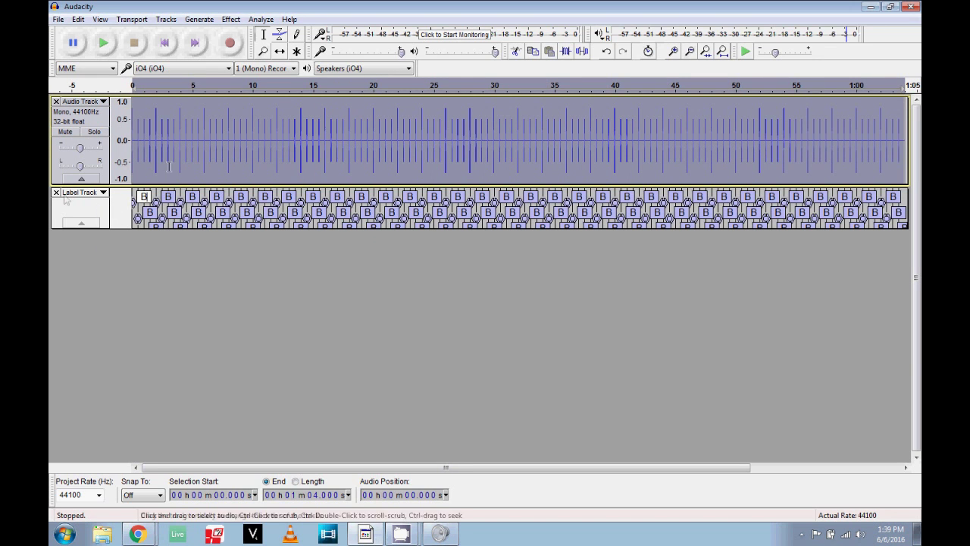
{"action": "left_click", "coordinate": [95, 209]}
{"action": "left_click_drag", "start_coordinate": [93, 203], "coordinate": [87, 114]}
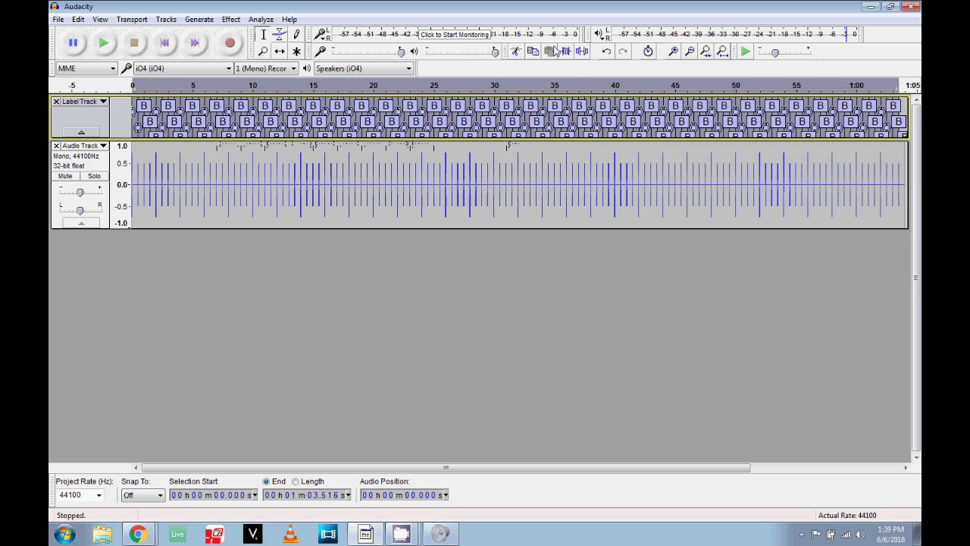
Select click track audio along the beat labels, first from about 30 to 34 seconds, and again from about 20 to 33 seconds.
{"action": "left_click", "coordinate": [674, 51]}
{"action": "left_click", "coordinate": [673, 51]}
{"action": "left_click", "coordinate": [674, 51]}
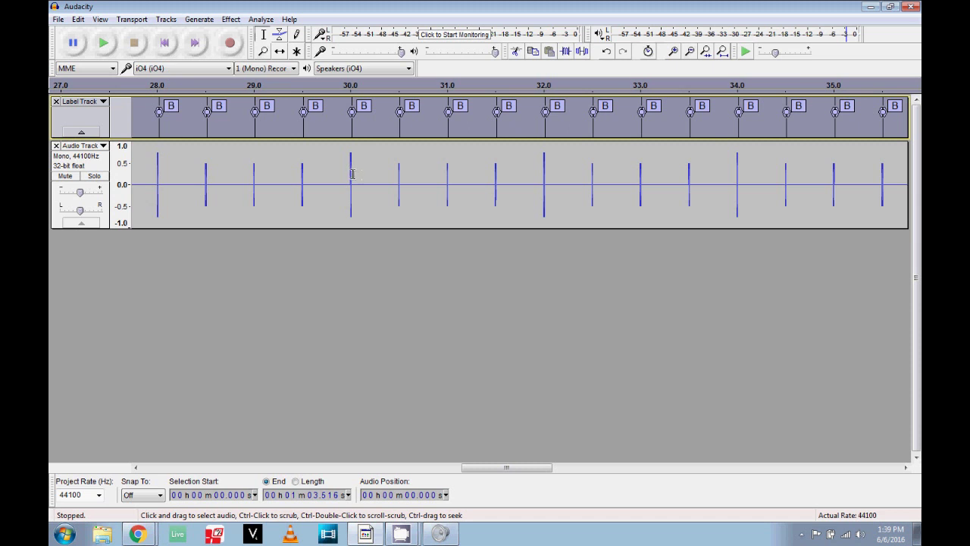
{"action": "left_click_drag", "start_coordinate": [351, 165], "coordinate": [737, 200]}
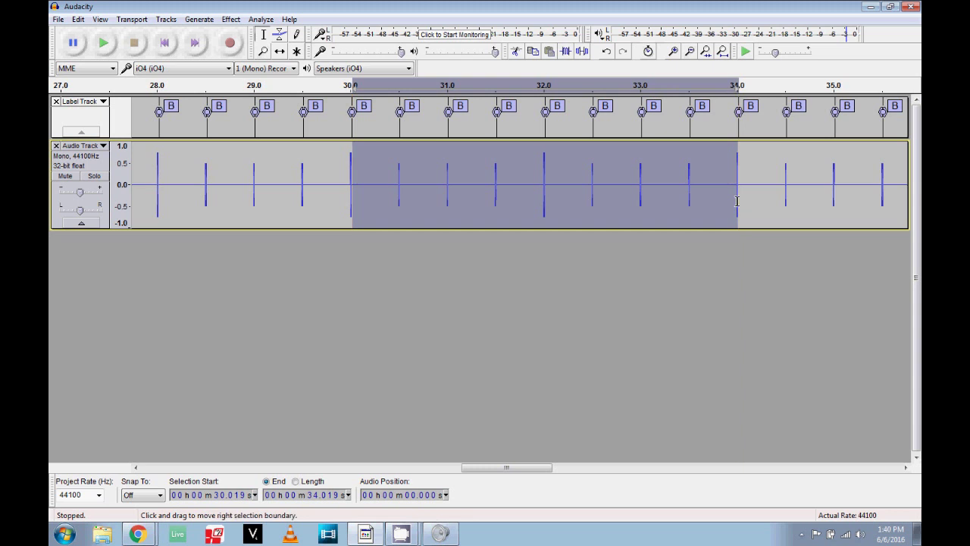
{"action": "left_click_drag", "start_coordinate": [641, 188], "coordinate": [183, 206]}
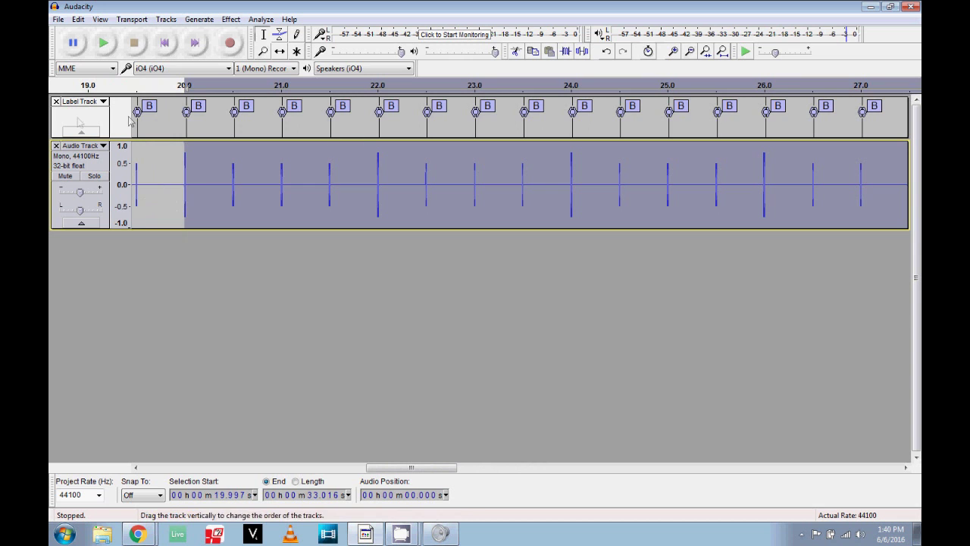
Start saving the project under a new name and create and open an "Audacity Tutorial" folder in the Music library.
{"action": "left_click", "coordinate": [57, 19]}
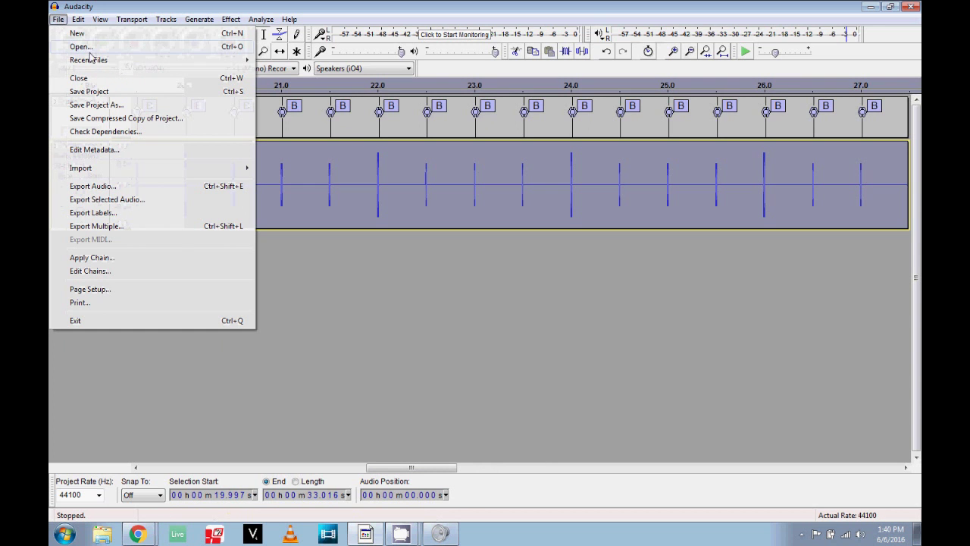
{"action": "left_click", "coordinate": [110, 105]}
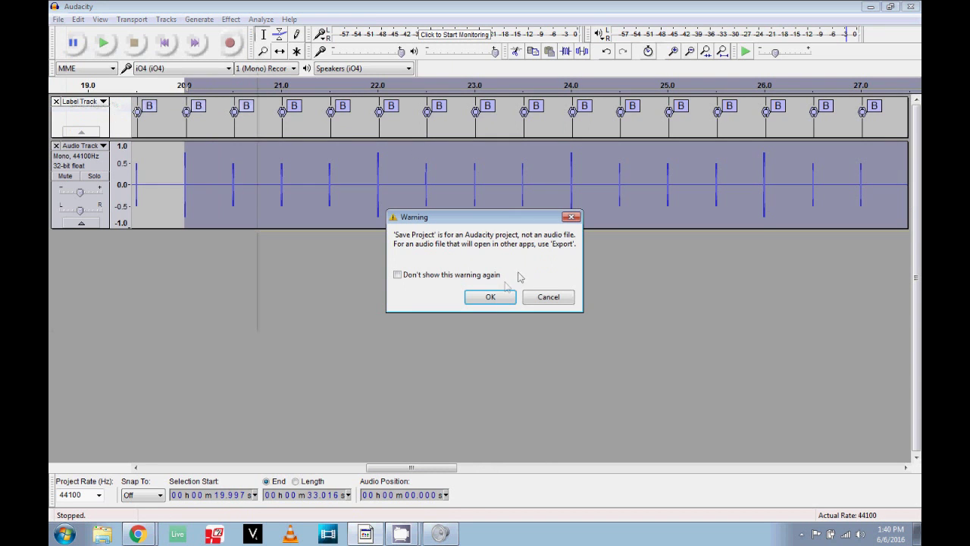
{"action": "left_click", "coordinate": [490, 297]}
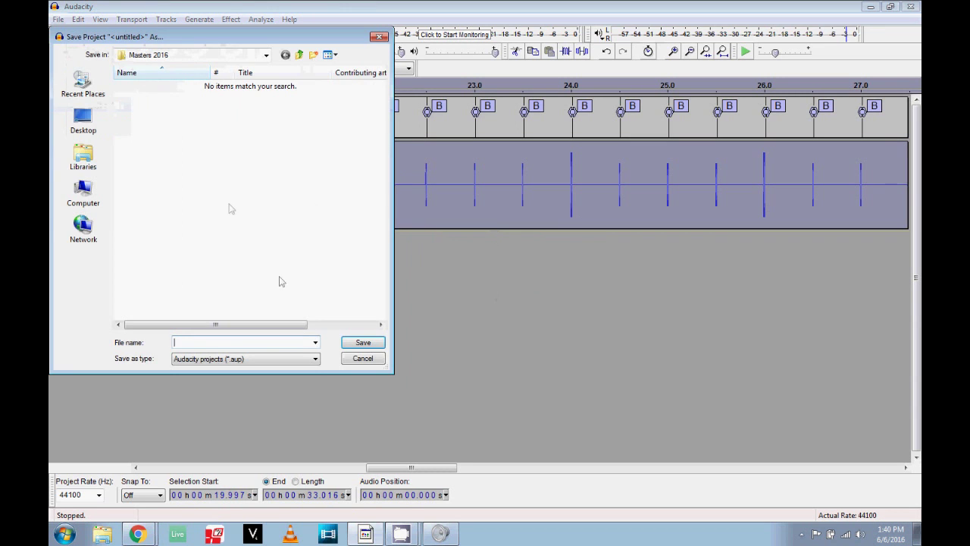
{"action": "left_click", "coordinate": [82, 156]}
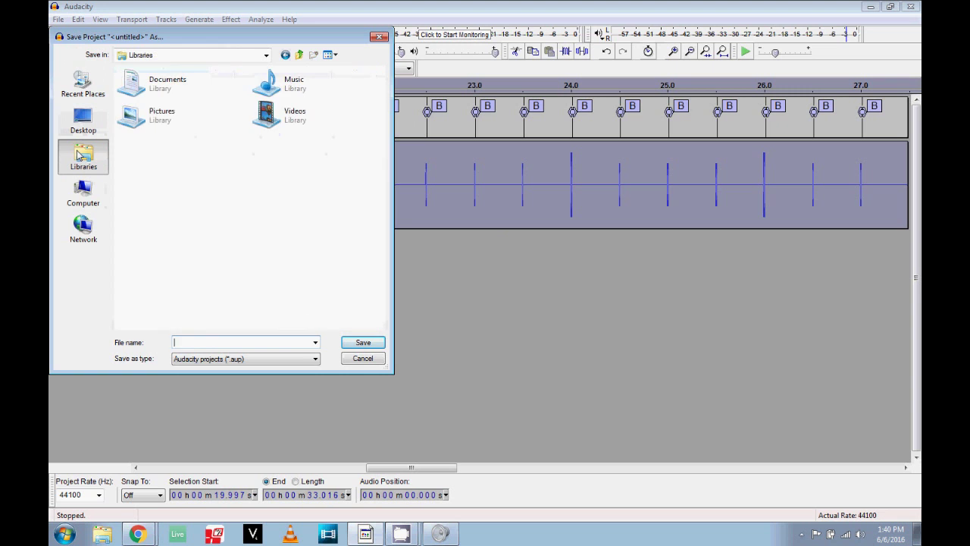
{"action": "double_click", "coordinate": [275, 87]}
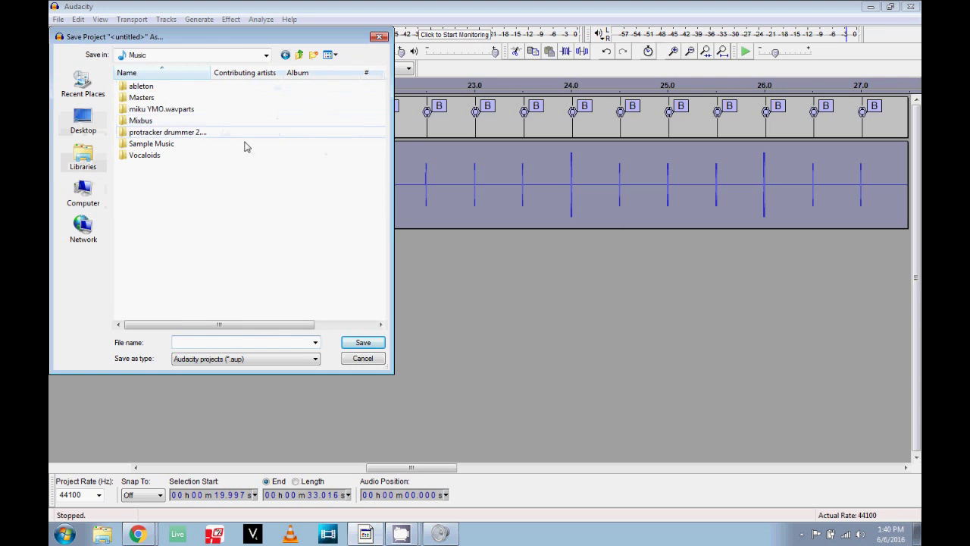
{"action": "left_click", "coordinate": [314, 55]}
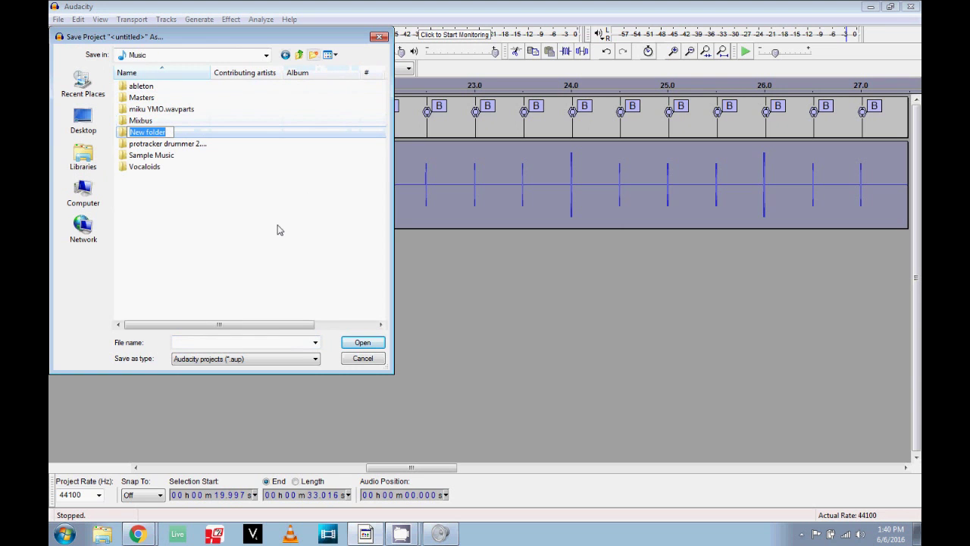
{"action": "type", "text": "Audacity Tutorial"}
{"action": "key", "text": "Return"}
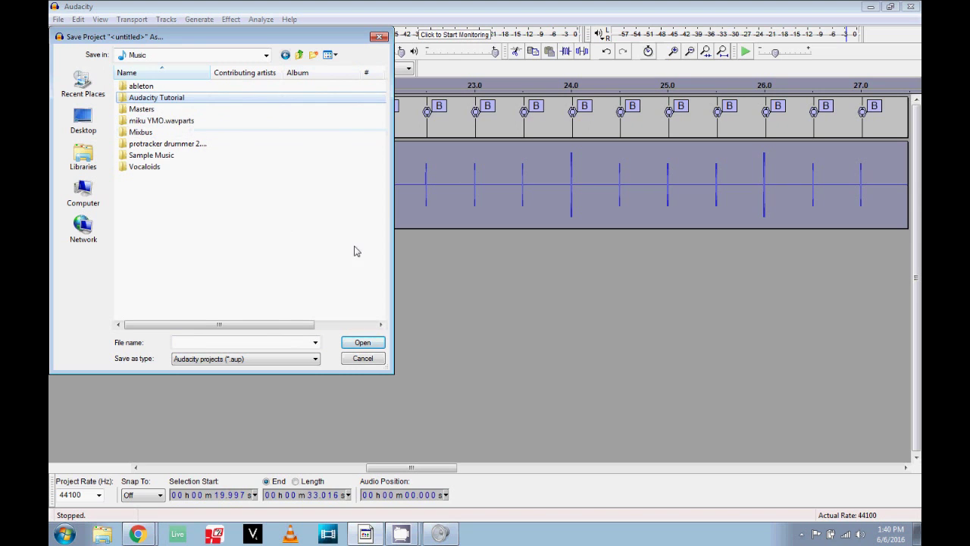
{"action": "left_click", "coordinate": [374, 343]}
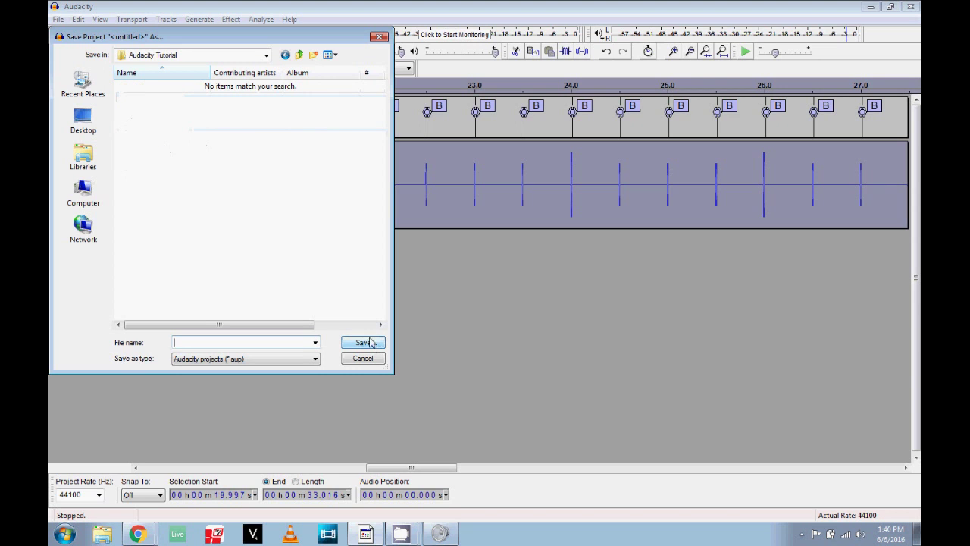
Save the project as "multitrack" in the new folder and clear the audio selection.
{"action": "left_click", "coordinate": [272, 342]}
{"action": "type", "text": "multitrack"}
{"action": "key", "text": "Return"}
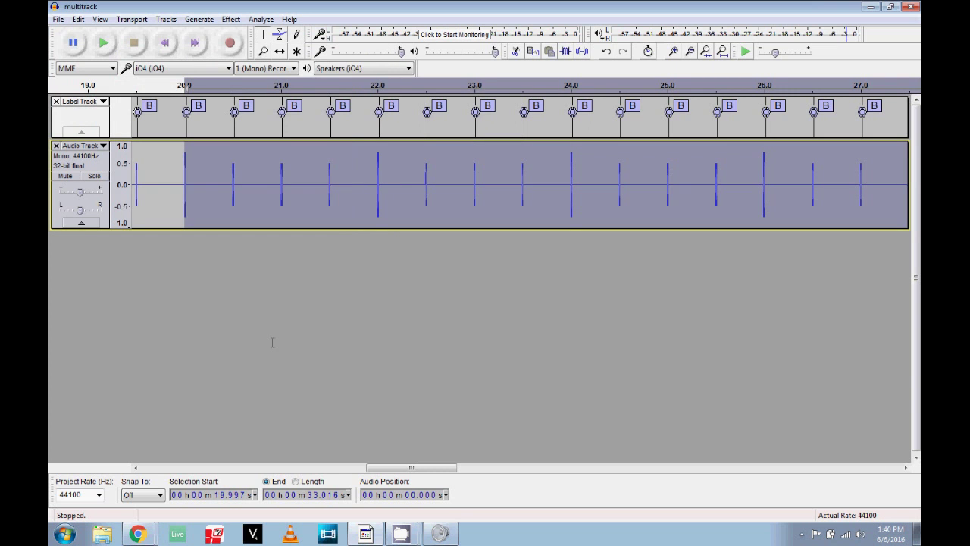
{"action": "left_click", "coordinate": [367, 441]}
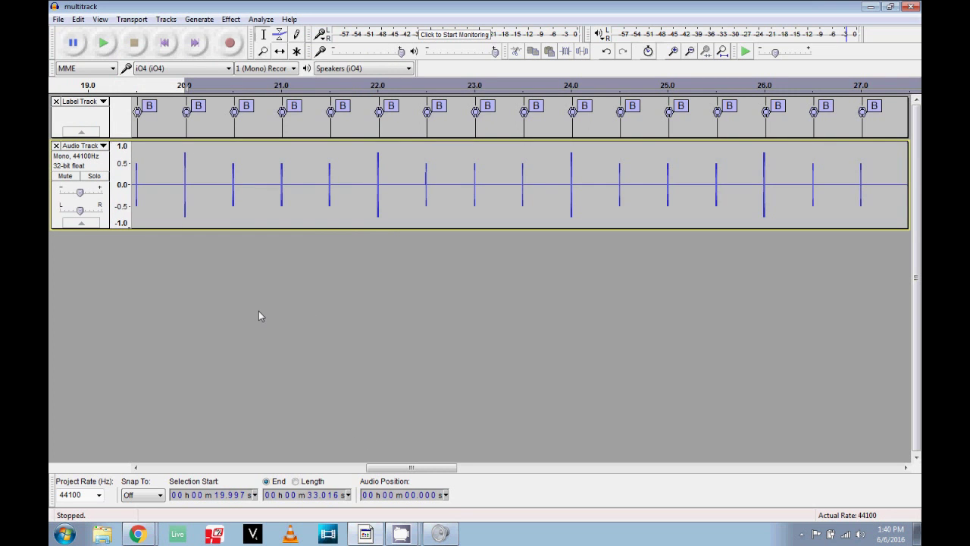
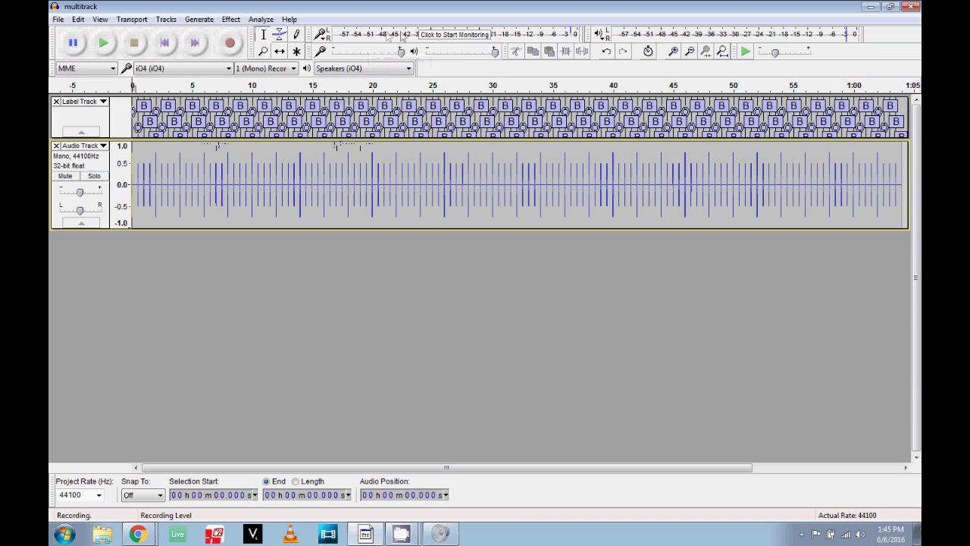
Set recording to 1 (Mono) channel from the iO4 device and start monitoring the input level.
{"action": "left_click", "coordinate": [280, 69]}
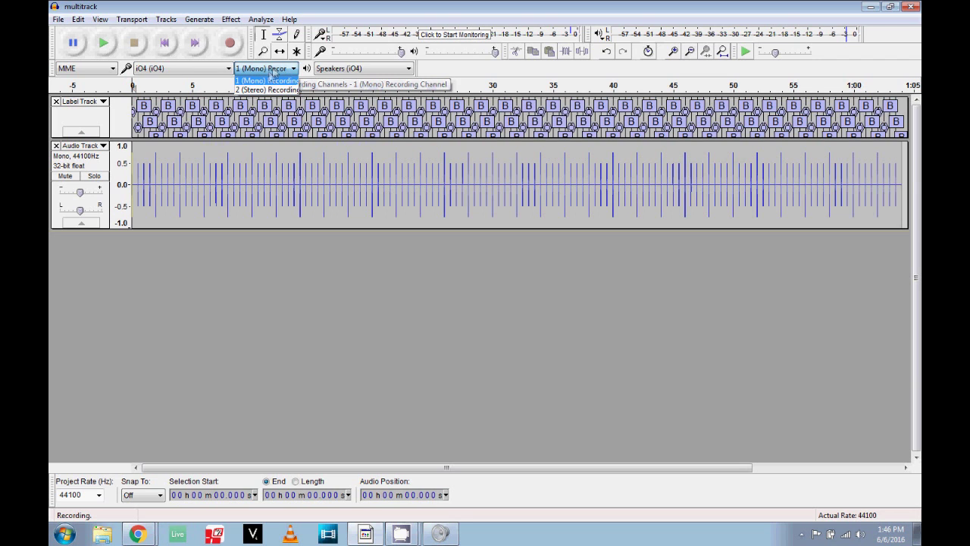
{"action": "left_click", "coordinate": [269, 83]}
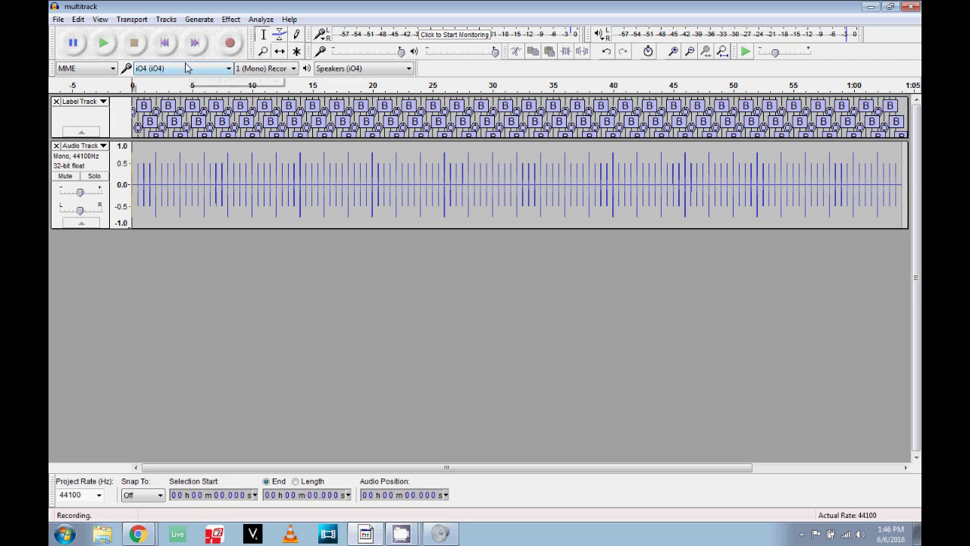
{"action": "left_click", "coordinate": [228, 69]}
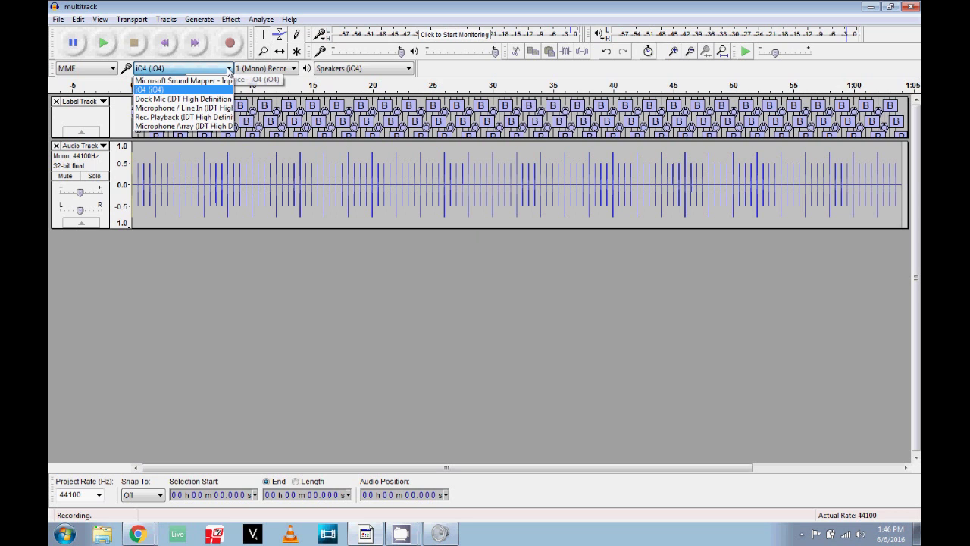
{"action": "left_click", "coordinate": [188, 91]}
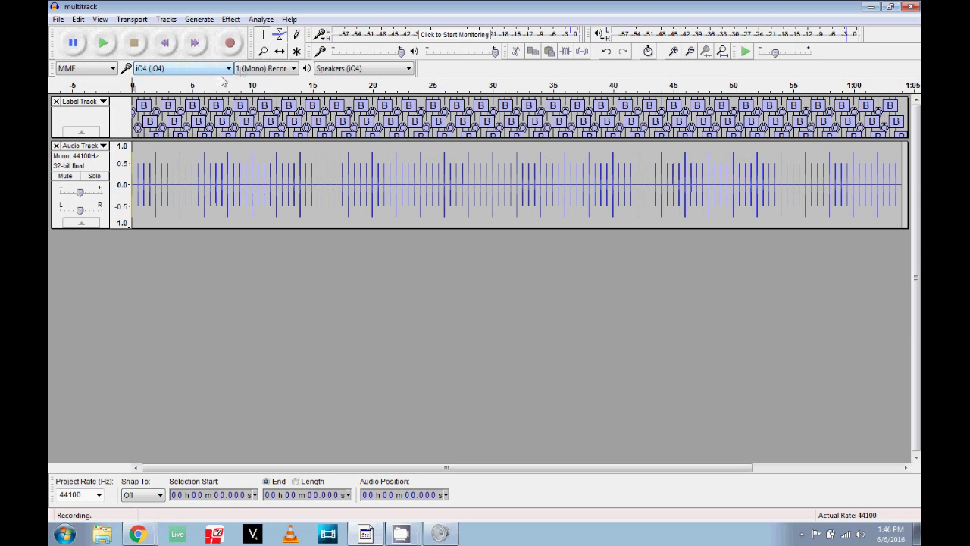
{"action": "left_click", "coordinate": [383, 34]}
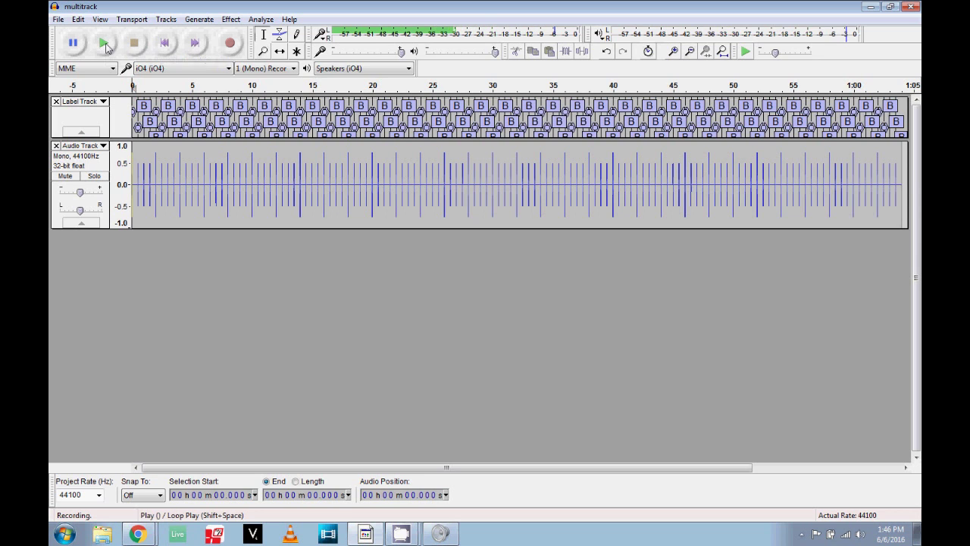
Record a take of about 23 seconds on a new track alongside the click and play it back from about 1.8 seconds.
{"action": "left_click", "coordinate": [225, 45]}
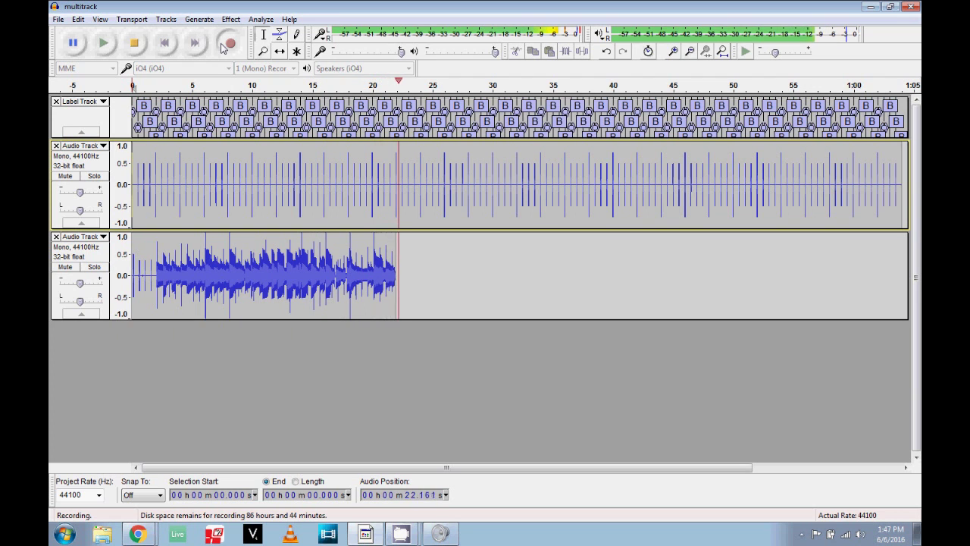
{"action": "key", "text": "space"}
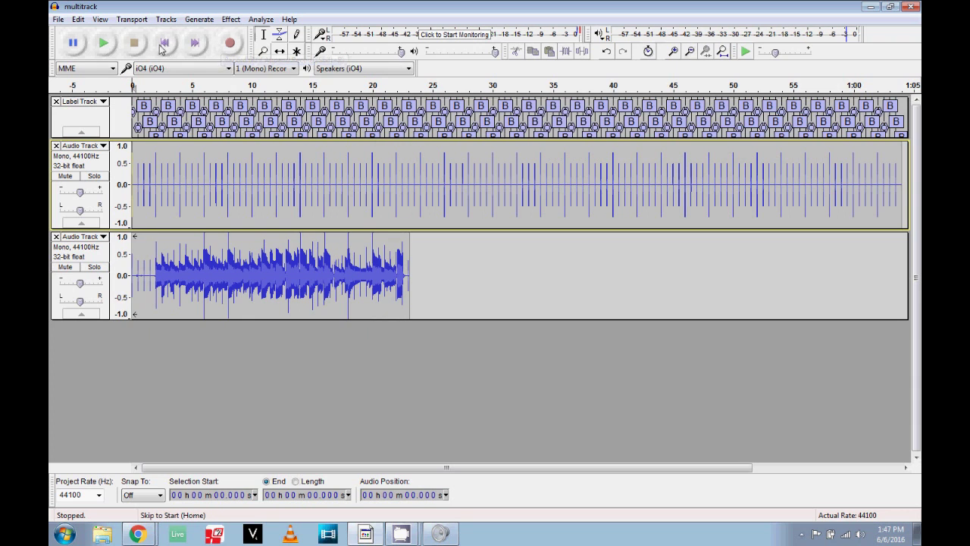
{"action": "left_click", "coordinate": [153, 142]}
{"action": "left_click", "coordinate": [104, 42]}
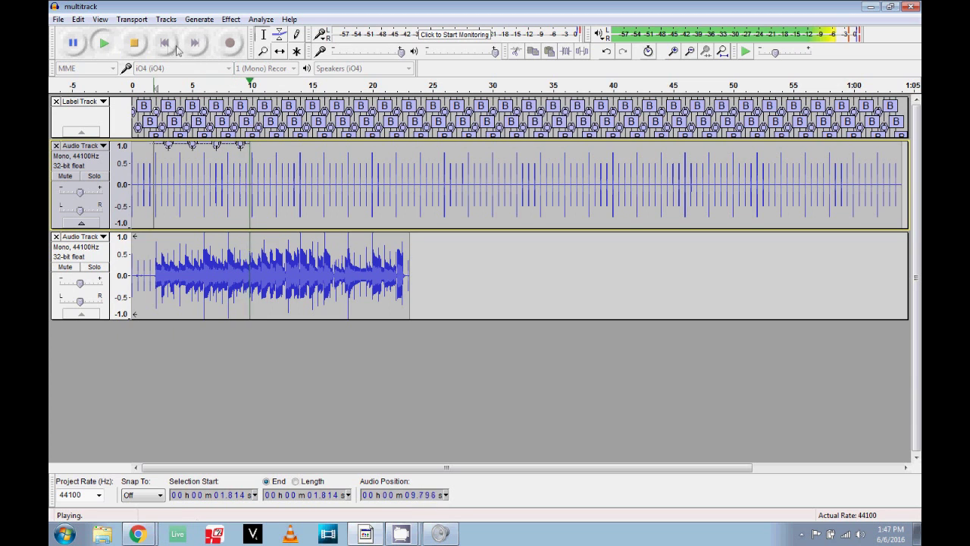
{"action": "left_click", "coordinate": [141, 45]}
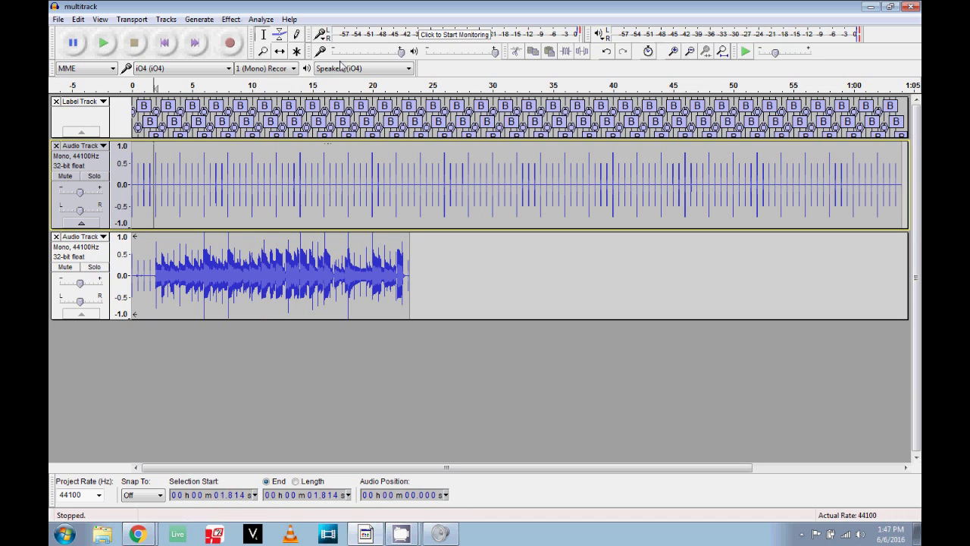
Examine how the start of the recorded audio lines up with the click and beat label near 2 seconds.
{"action": "left_click", "coordinate": [679, 52]}
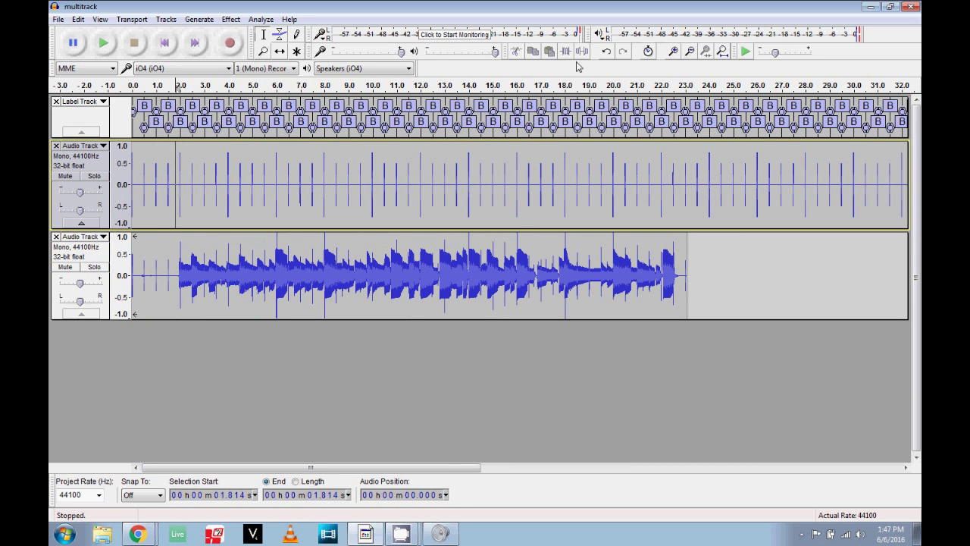
{"action": "left_click", "coordinate": [674, 53]}
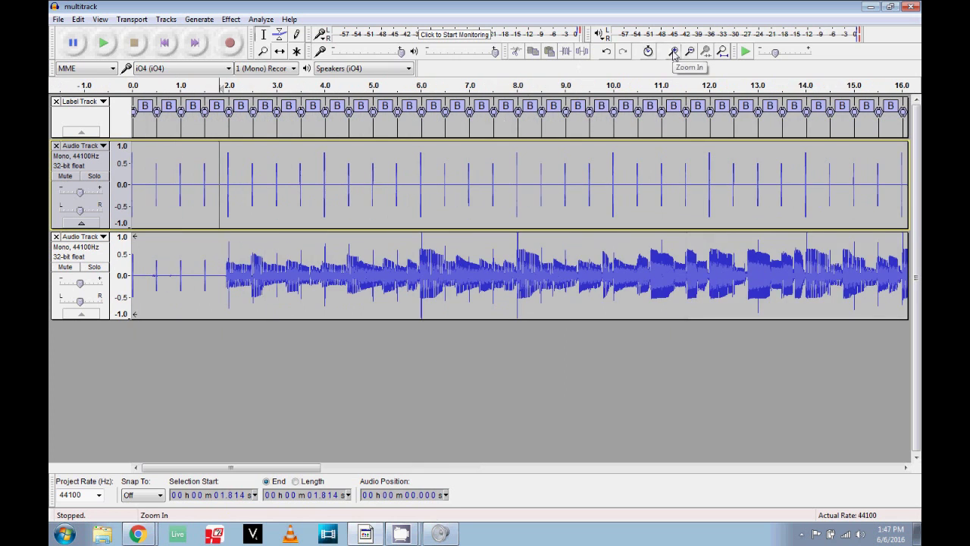
{"action": "left_click", "coordinate": [673, 52]}
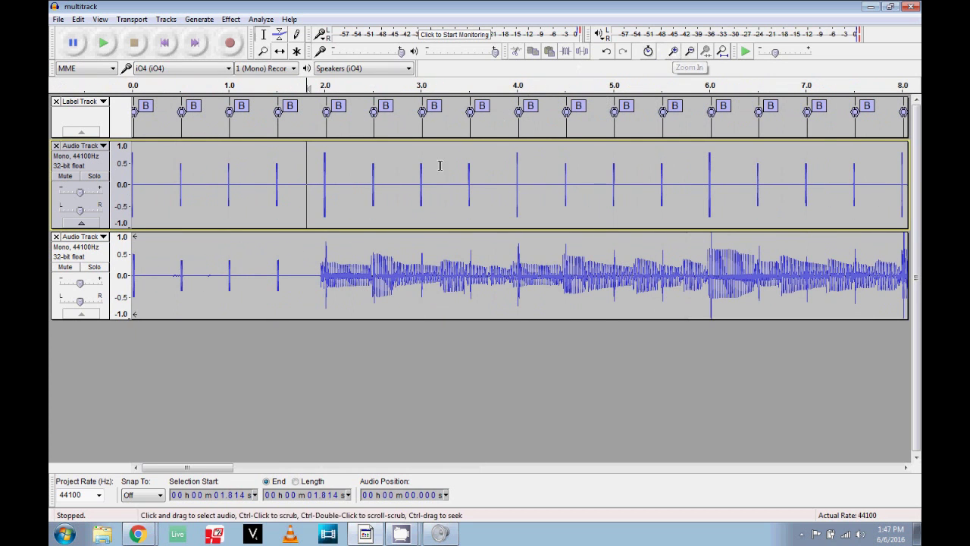
{"action": "left_click", "coordinate": [325, 246]}
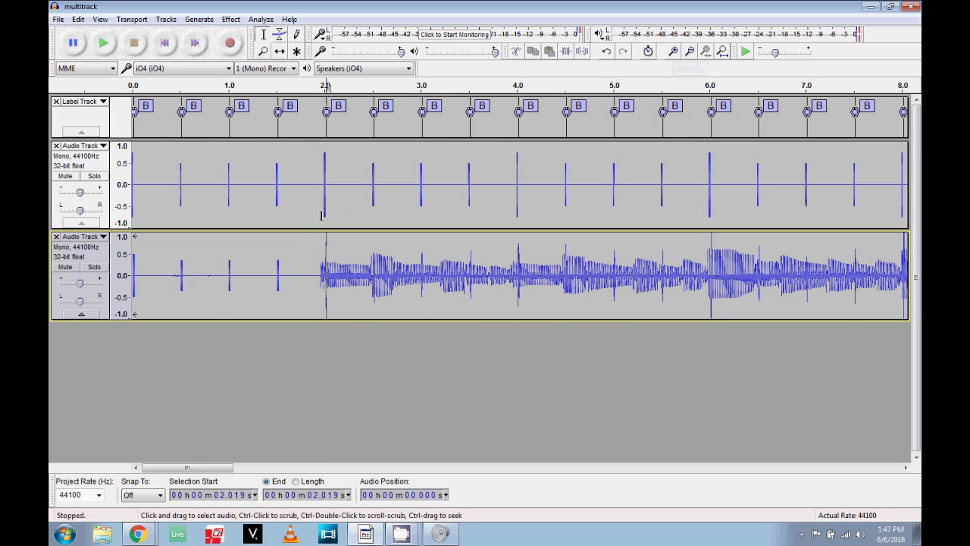
{"action": "left_click", "coordinate": [322, 215]}
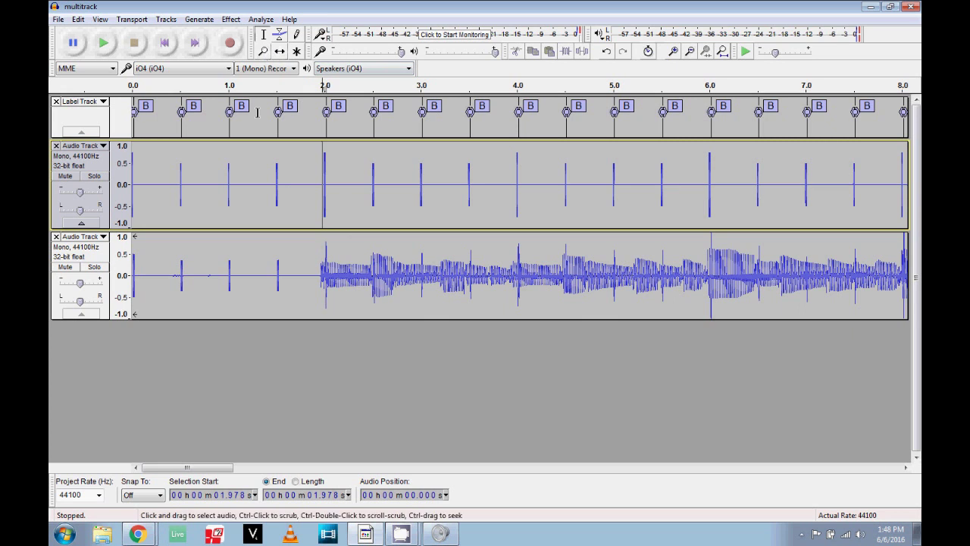
{"action": "left_click", "coordinate": [263, 50]}
{"action": "right_click", "coordinate": [315, 175]}
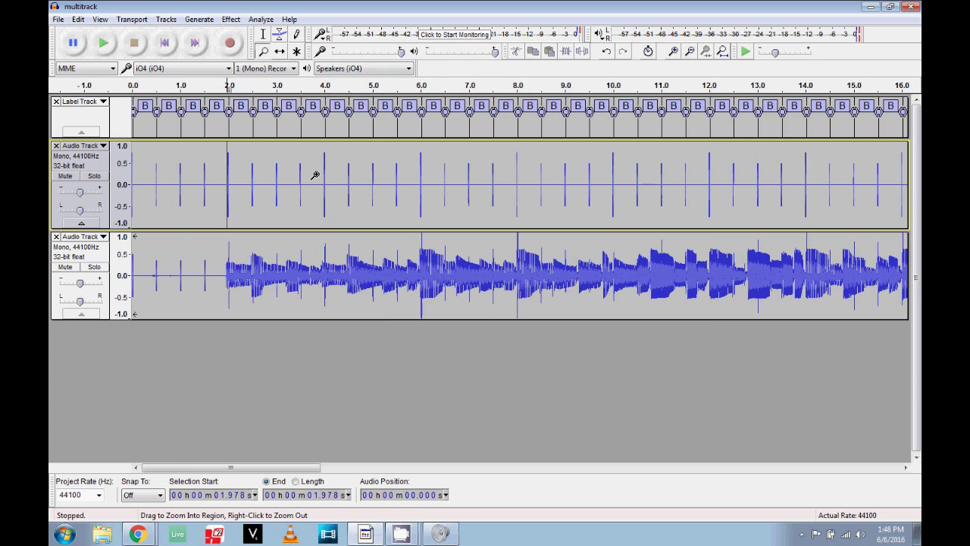
{"action": "right_click", "coordinate": [315, 175]}
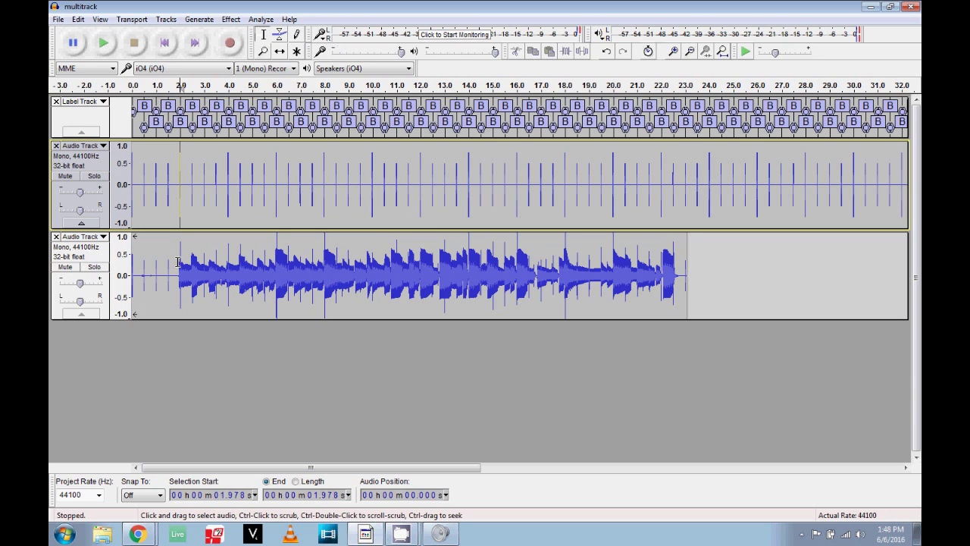
Select the recorded audio from 2.019 to 13.016 seconds and audition it as a loop.
{"action": "left_click_drag", "start_coordinate": [177, 262], "coordinate": [444, 273]}
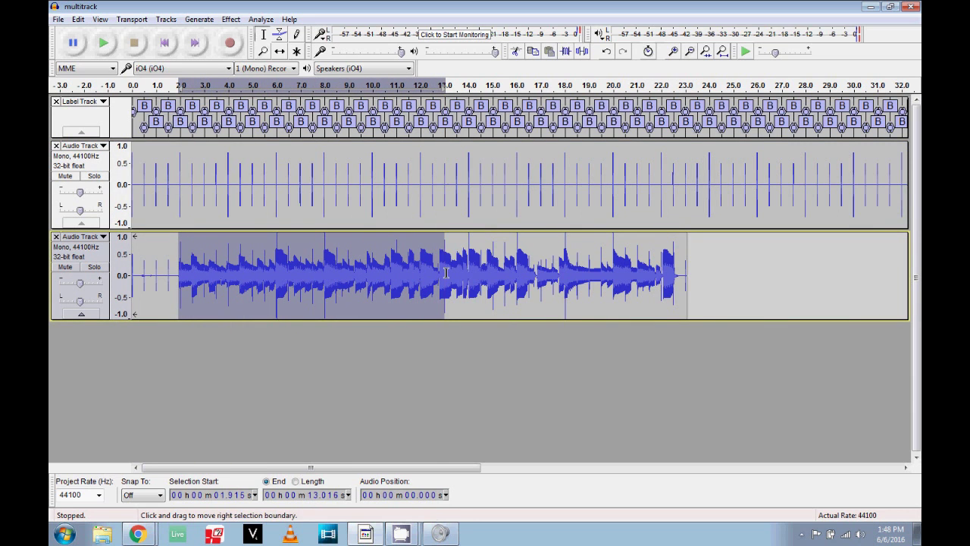
{"action": "left_click_drag", "start_coordinate": [180, 272], "coordinate": [182, 275]}
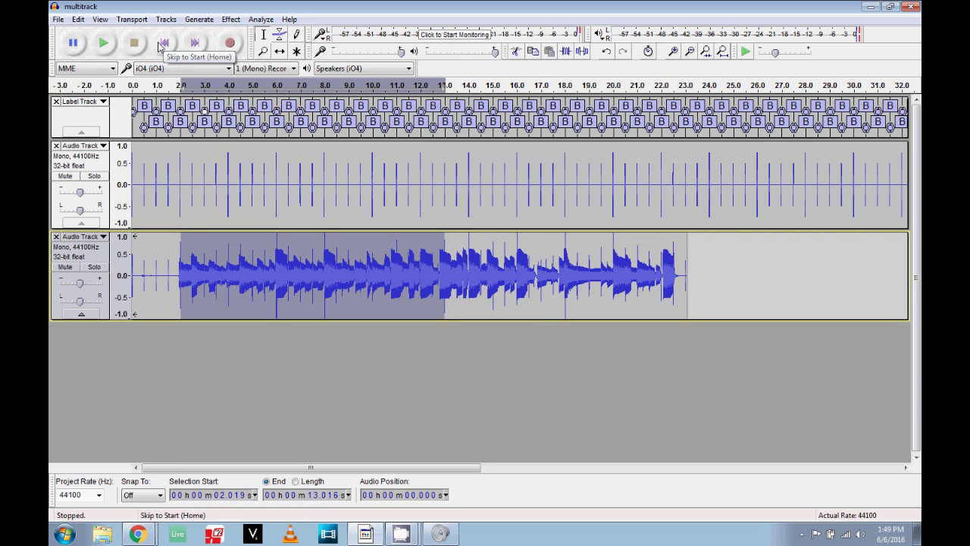
{"action": "key", "text": "shift"}
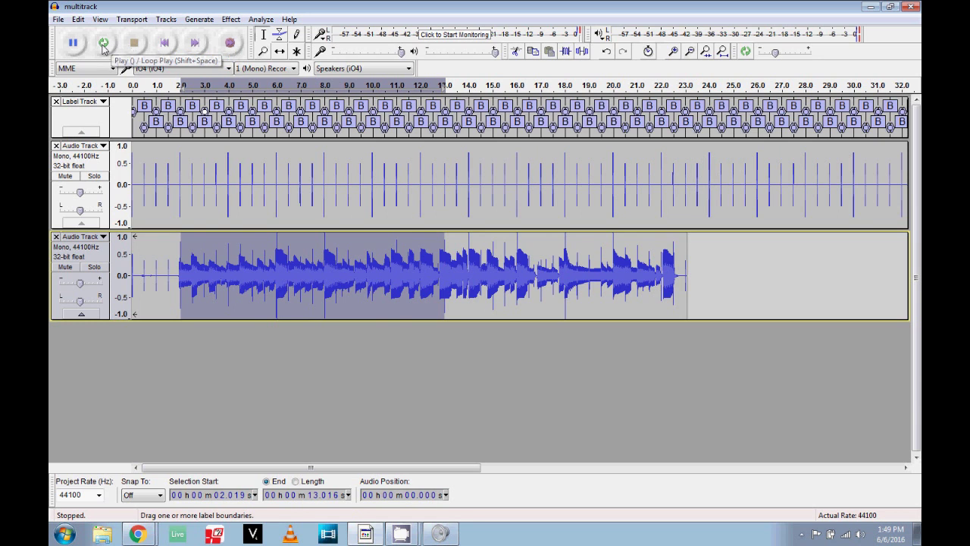
{"action": "left_click", "coordinate": [103, 44]}
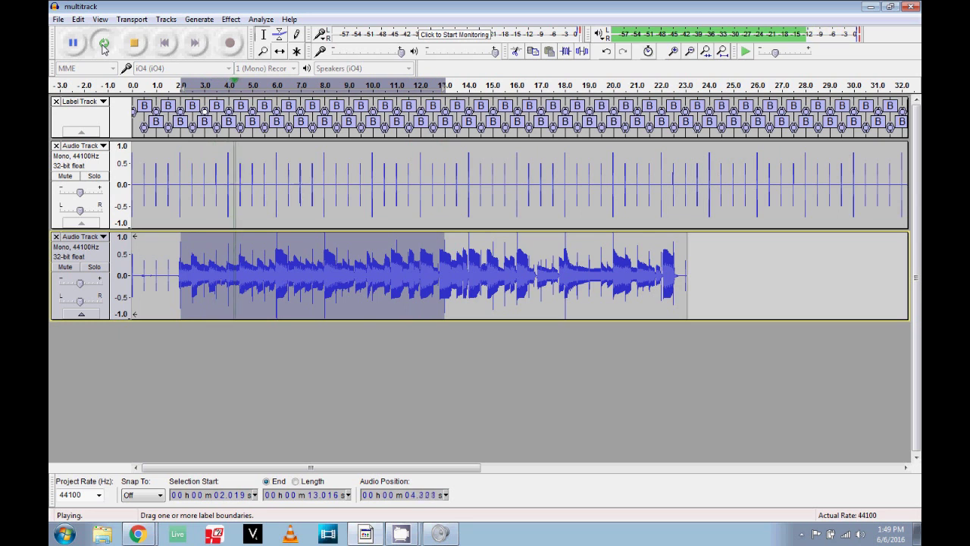
{"action": "left_click", "coordinate": [103, 44]}
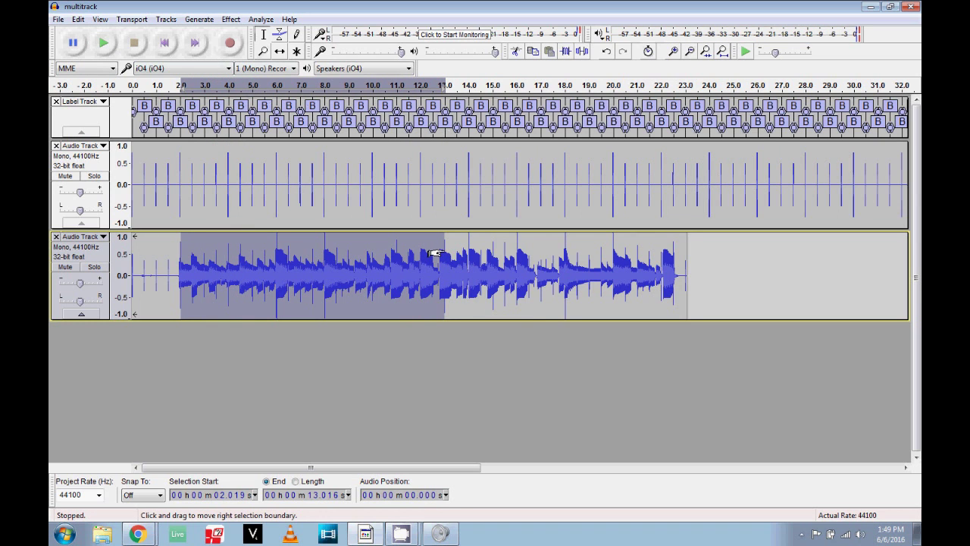
Extend the end of the selection to 14.019 seconds and audition the longer loop.
{"action": "left_click_drag", "start_coordinate": [435, 253], "coordinate": [460, 254]}
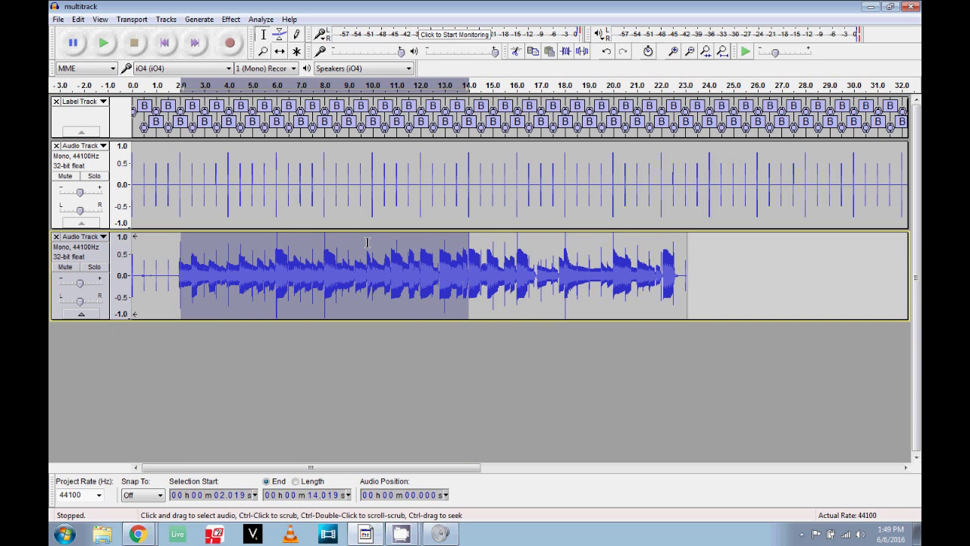
{"action": "key", "text": "shift"}
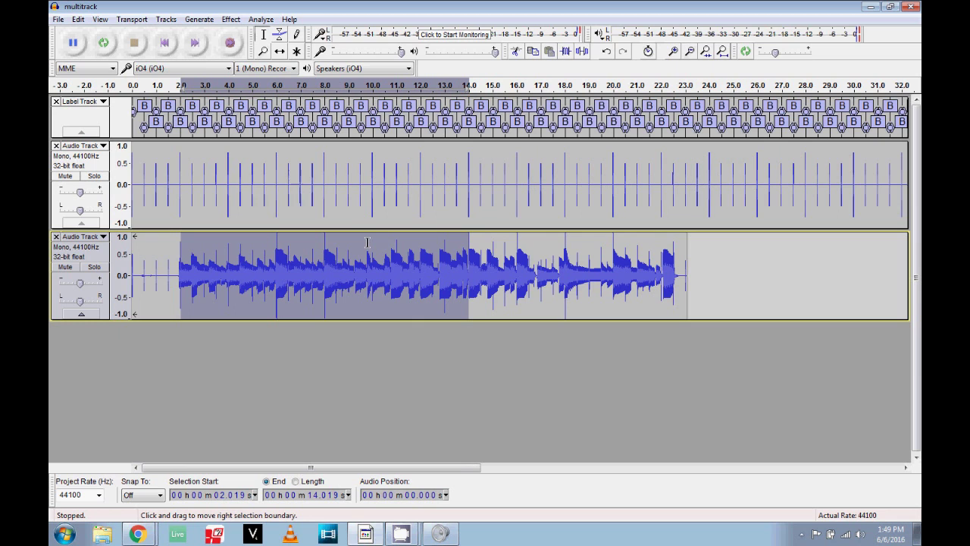
{"action": "key", "text": "shift+space"}
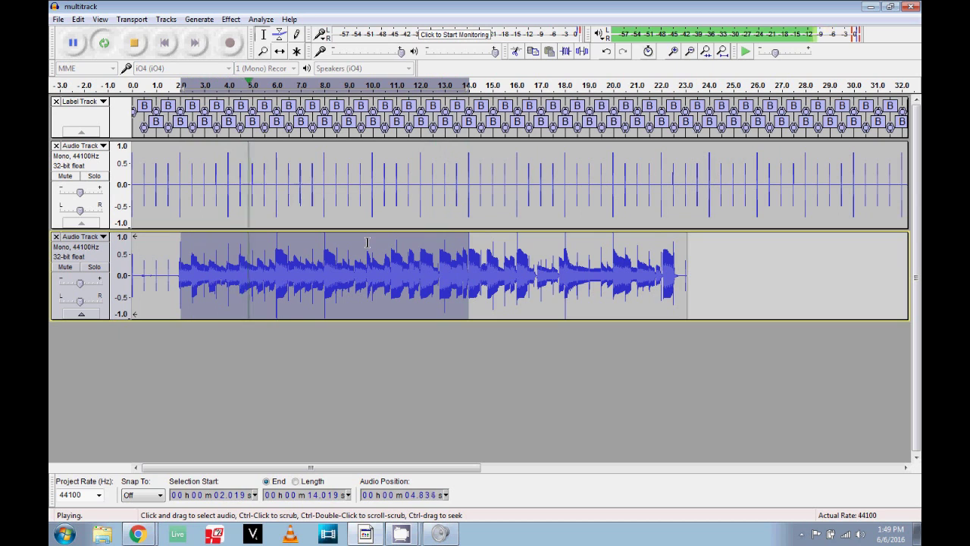
{"action": "key", "text": "space"}
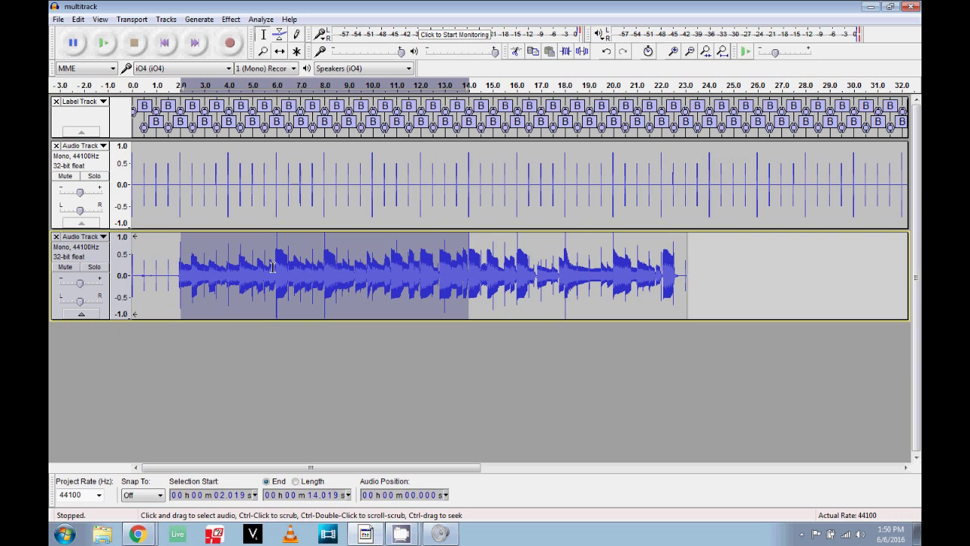
Copy the selected loop section and paste it into the recorded track at 14.019 seconds.
{"action": "left_click", "coordinate": [472, 258]}
{"action": "left_click", "coordinate": [469, 256]}
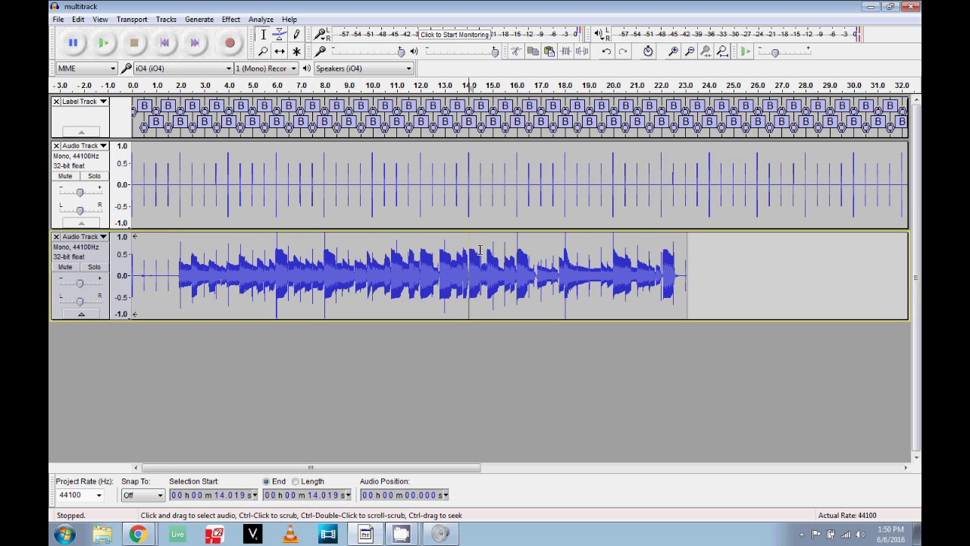
{"action": "key", "text": "ctrl+v"}
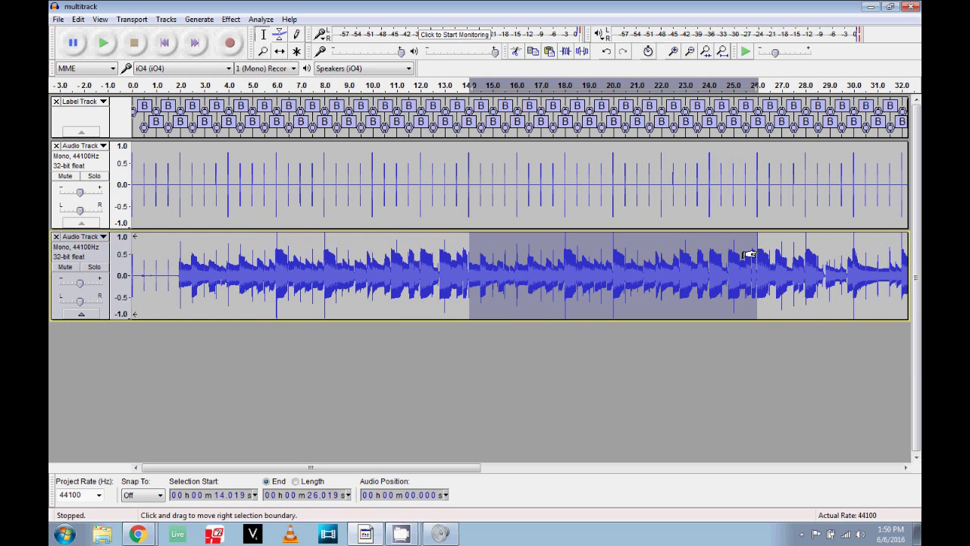
Delete the leftover recorded audio after the pasted section, from 26.019 to 35.075 seconds.
{"action": "left_click", "coordinate": [769, 246]}
{"action": "left_click", "coordinate": [758, 246]}
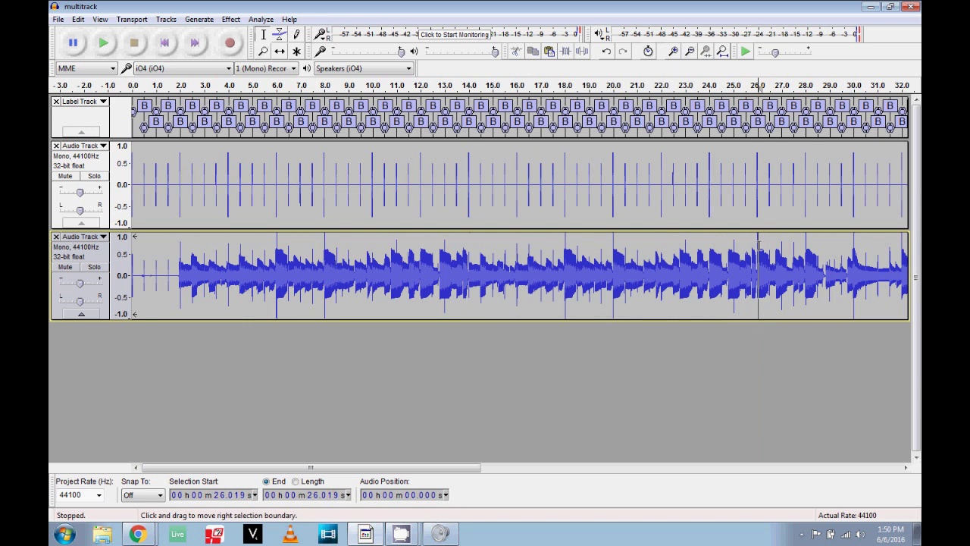
{"action": "left_click_drag", "start_coordinate": [759, 246], "coordinate": [810, 262]}
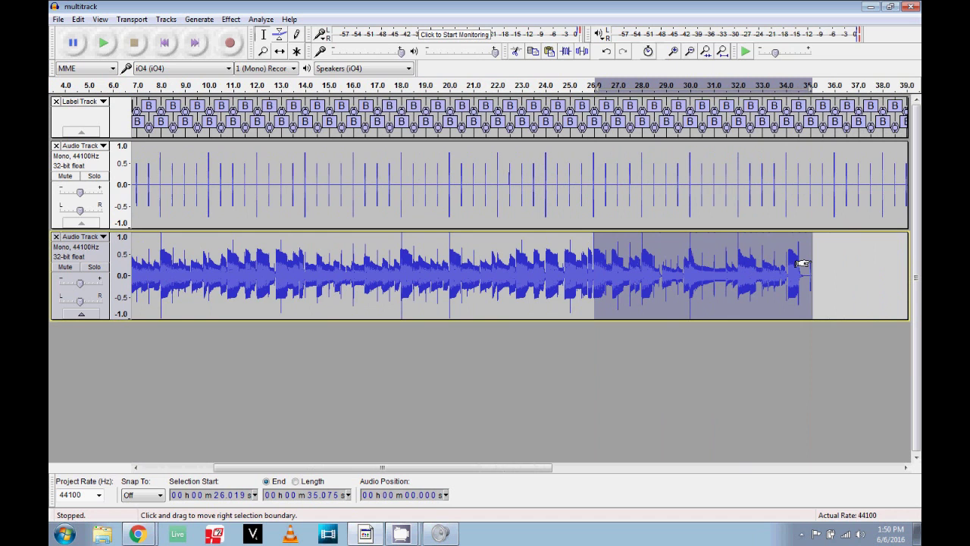
{"action": "key", "text": "ctrl+a"}
{"action": "key", "text": "Delete"}
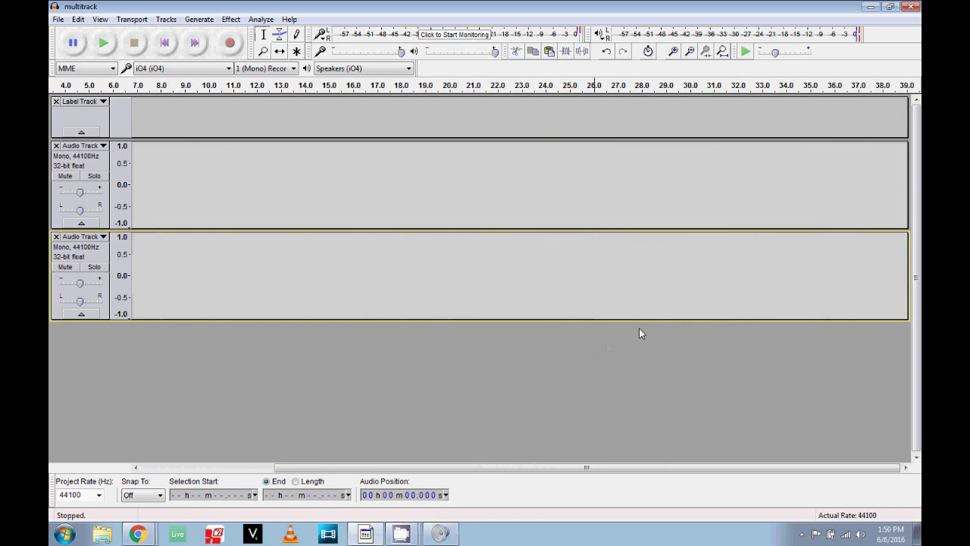
{"action": "left_click_drag", "start_coordinate": [558, 468], "coordinate": [427, 468]}
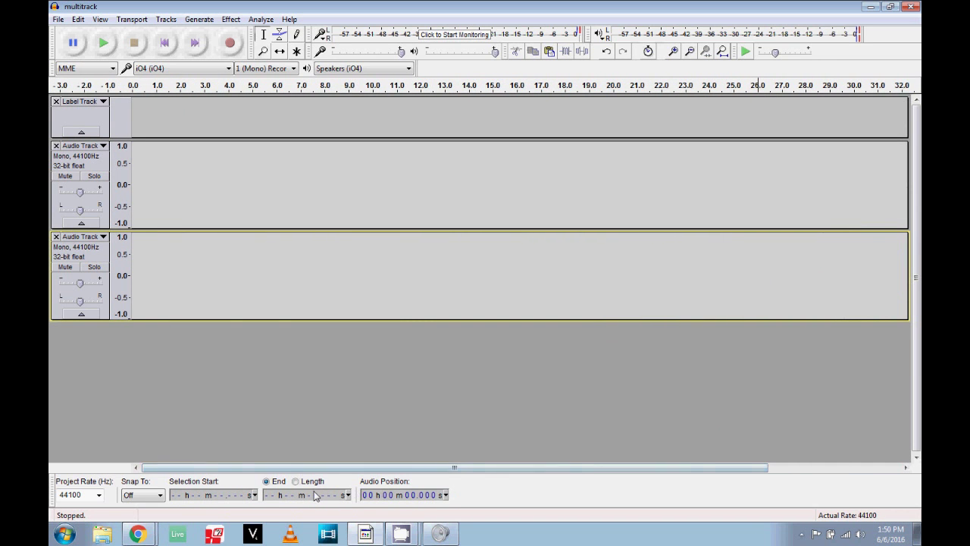
{"action": "key", "text": "ctrl+z"}
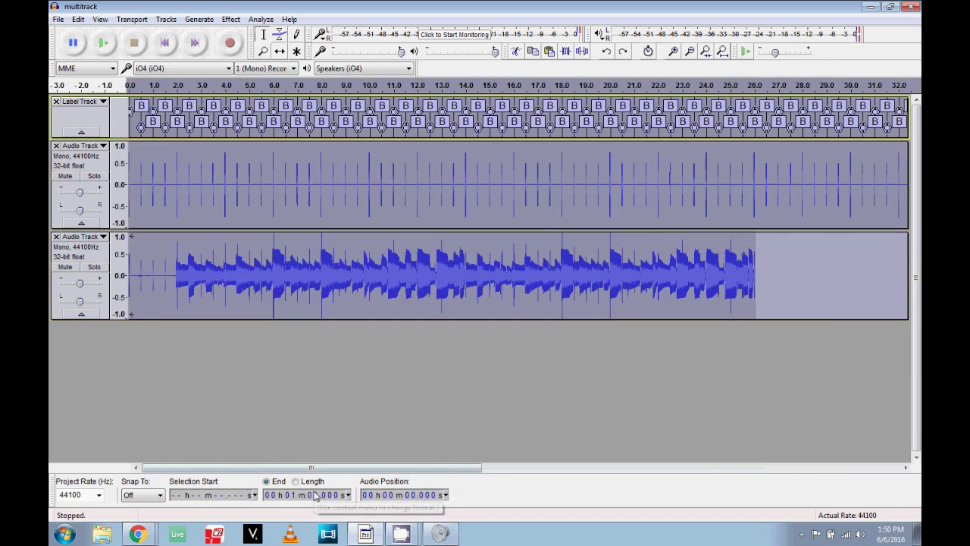
{"action": "left_click", "coordinate": [722, 282]}
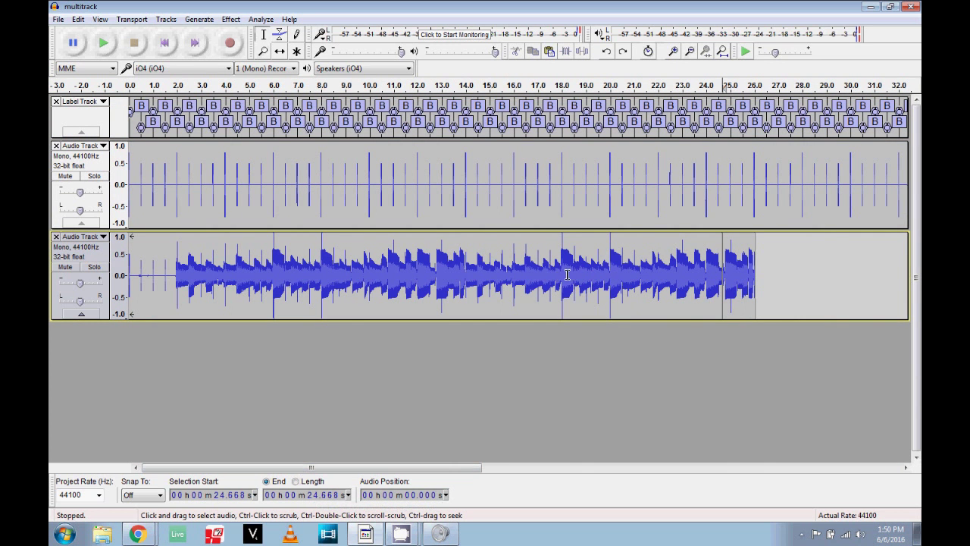
Play the tracks from about 14.3 seconds and again from about 1.9 seconds to check the repeated section.
{"action": "left_click_drag", "start_coordinate": [561, 274], "coordinate": [682, 272]}
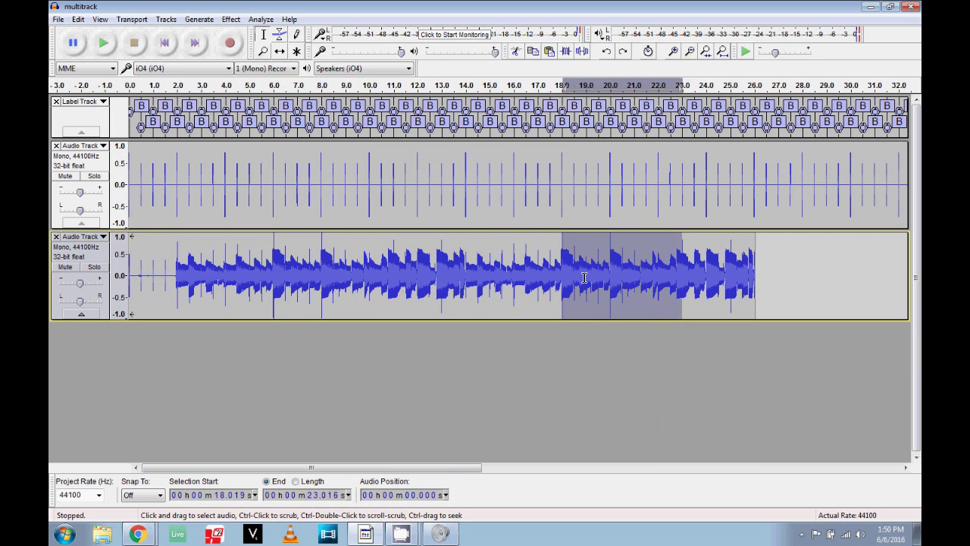
{"action": "left_click", "coordinate": [471, 276]}
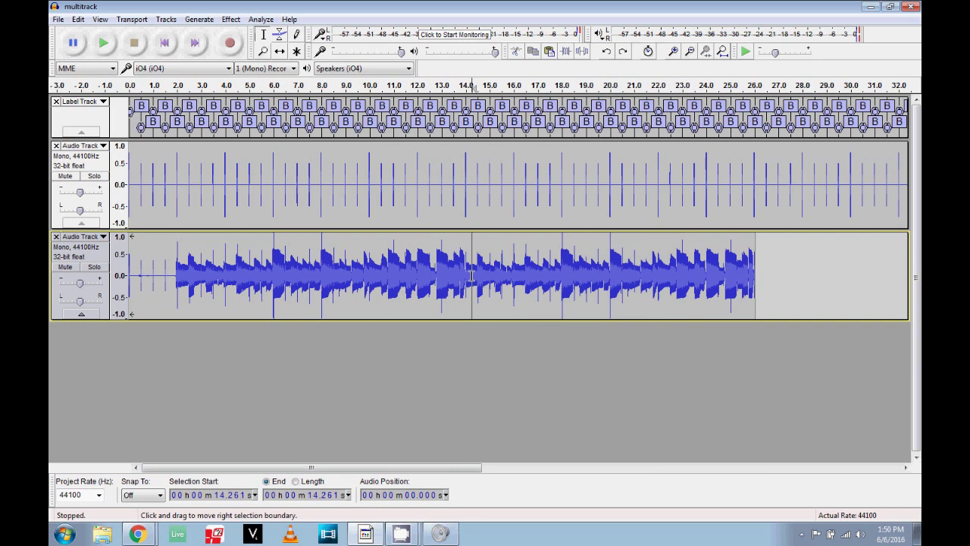
{"action": "key", "text": "space"}
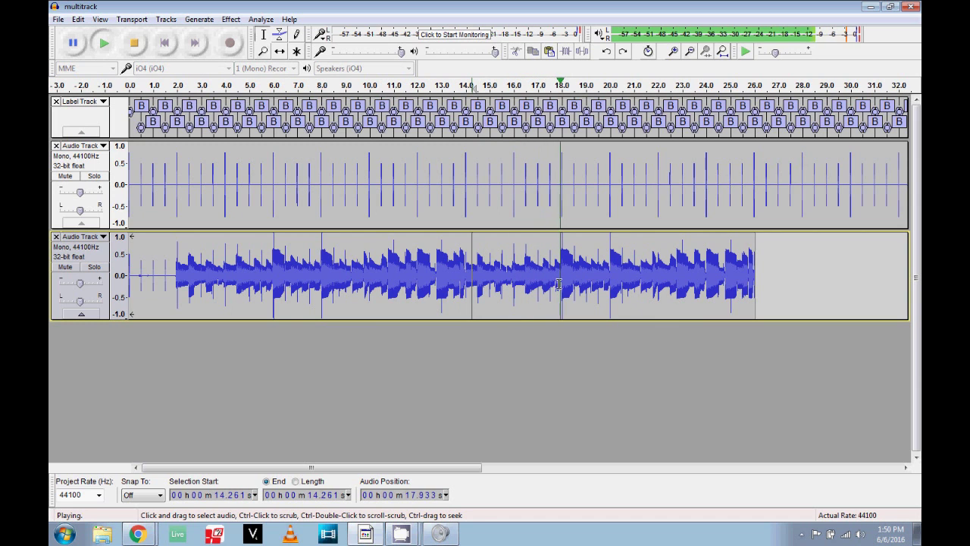
{"action": "key", "text": "space"}
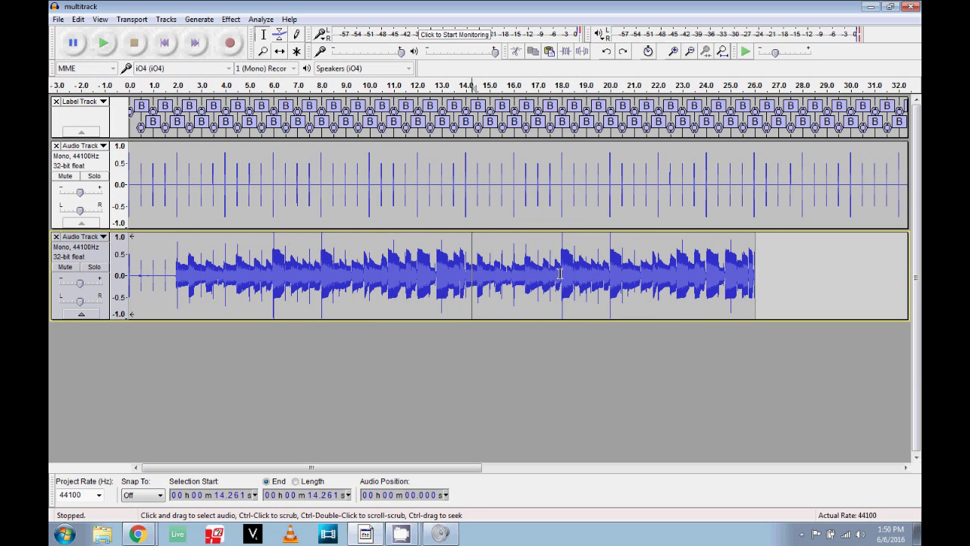
{"action": "left_click", "coordinate": [174, 274]}
{"action": "key", "text": "space"}
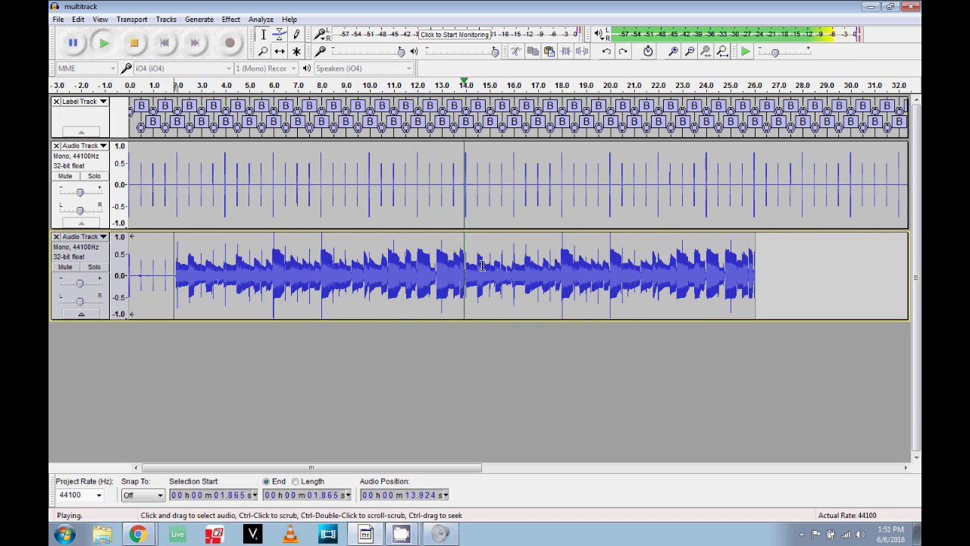
{"action": "key", "text": "space"}
Delete the pasted repeat from the recorded track, from 14.019 to 26.019 seconds.
{"action": "left_click_drag", "start_coordinate": [465, 268], "coordinate": [755, 274]}
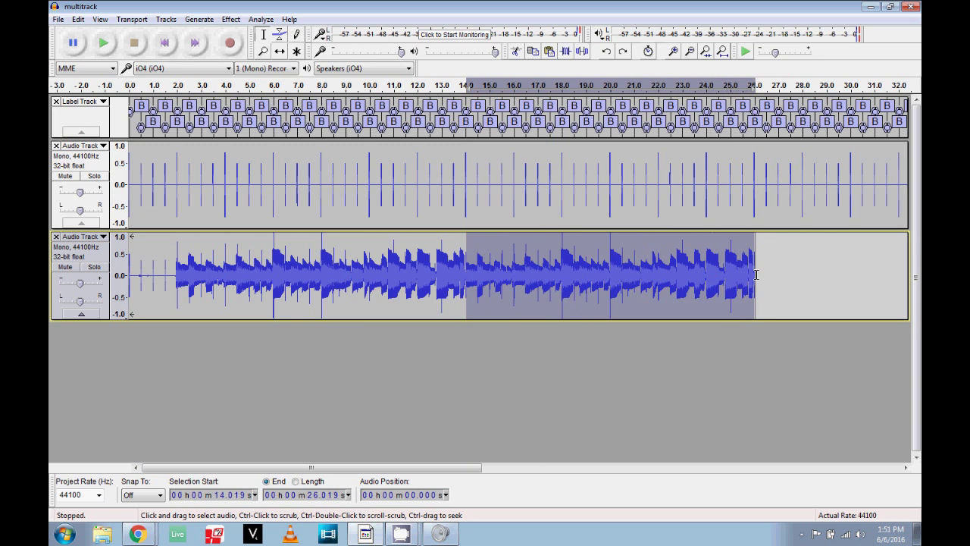
{"action": "key", "text": "Delete"}
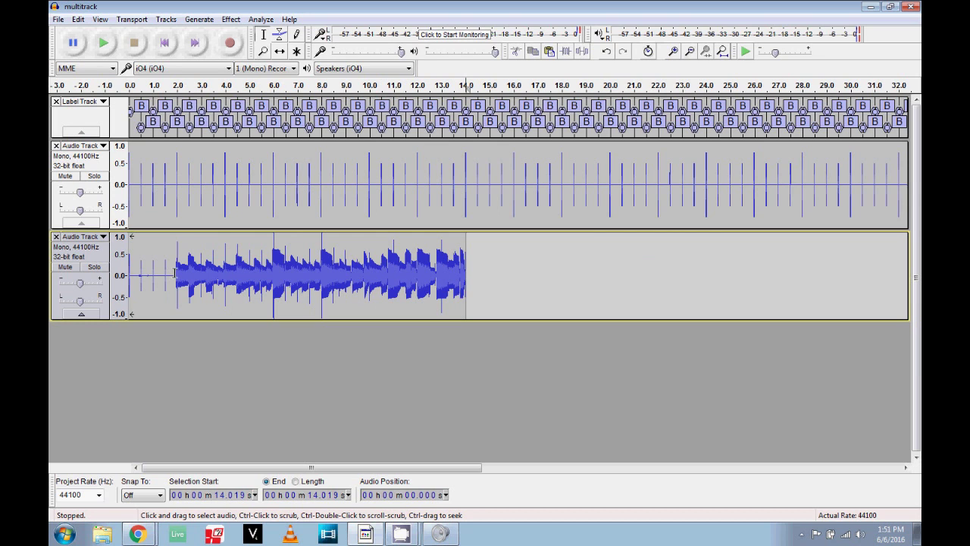
Copy the recorded track's section from 2.019 to 14.019 seconds and paste it at 14.019 seconds.
{"action": "left_click_drag", "start_coordinate": [173, 271], "coordinate": [466, 266]}
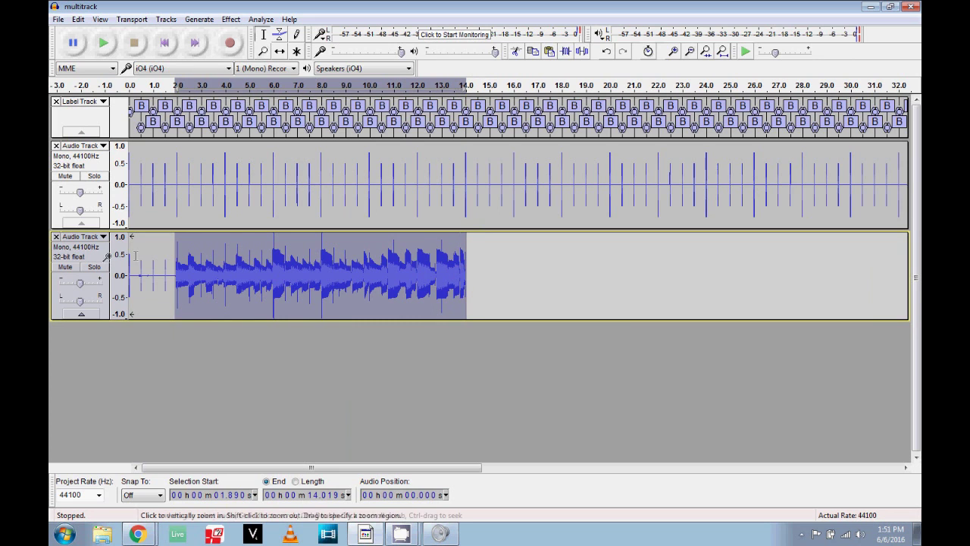
{"action": "left_click_drag", "start_coordinate": [182, 265], "coordinate": [185, 265]}
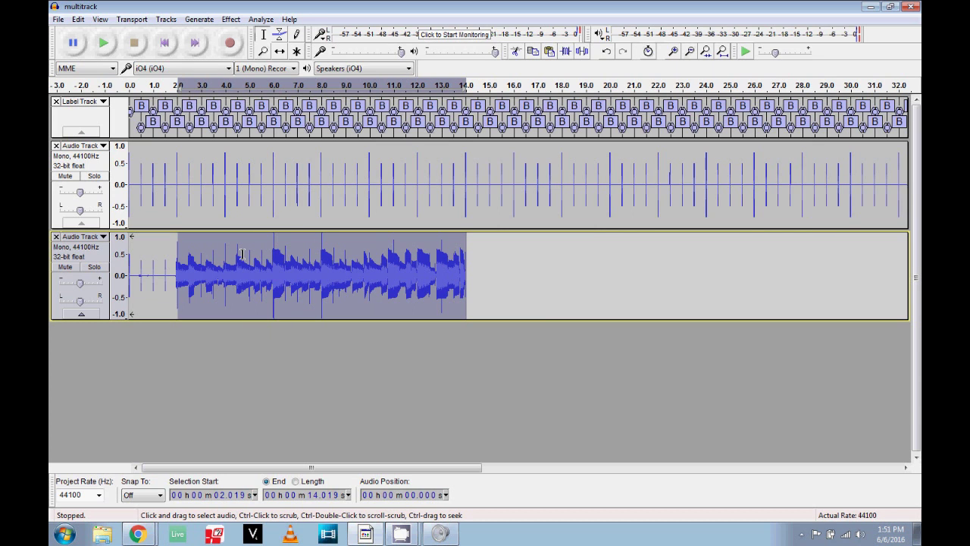
{"action": "key", "text": "Right"}
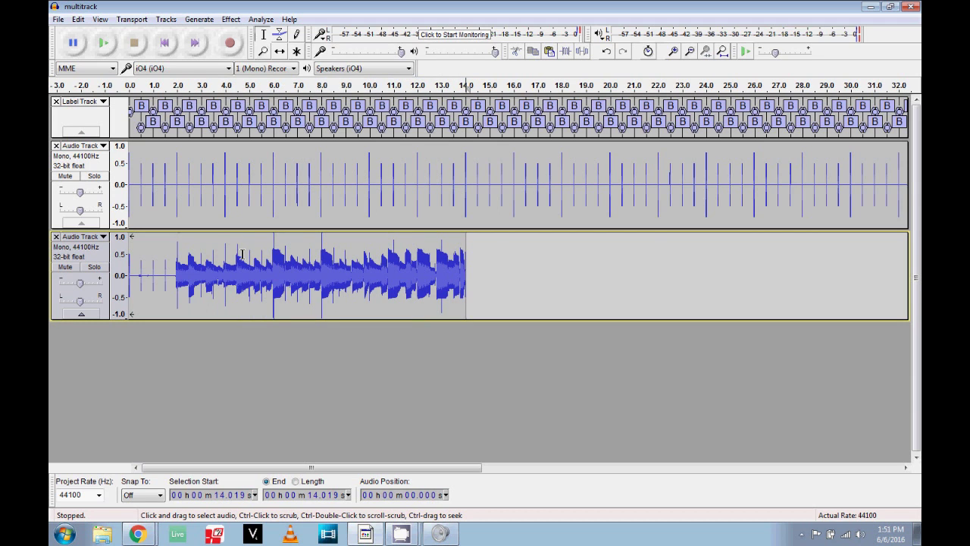
{"action": "key", "text": "ctrl+v"}
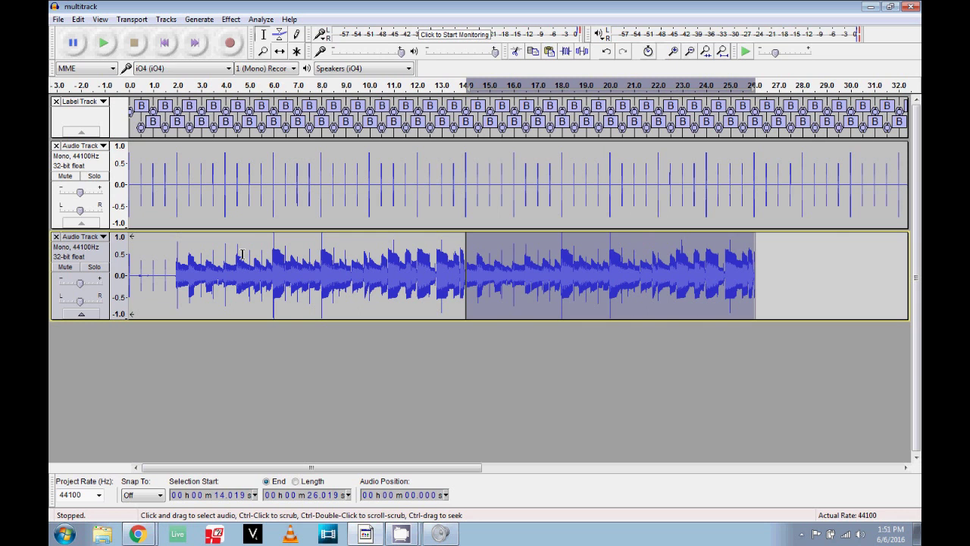
Paste the copied section three more times end to end, at 26.019, 38.019 and 50.019 seconds.
{"action": "key", "text": "Right"}
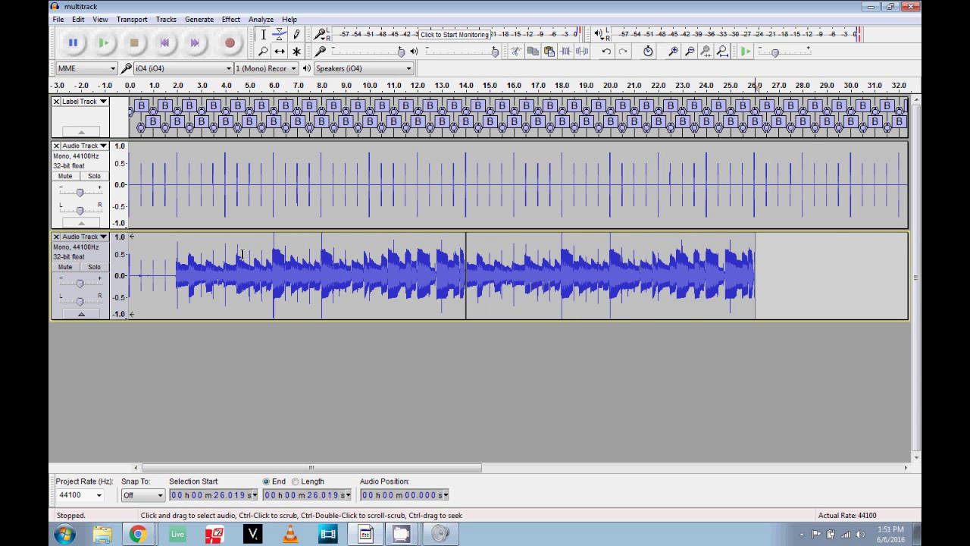
{"action": "key", "text": "ctrl+v"}
{"action": "key", "text": "Right"}
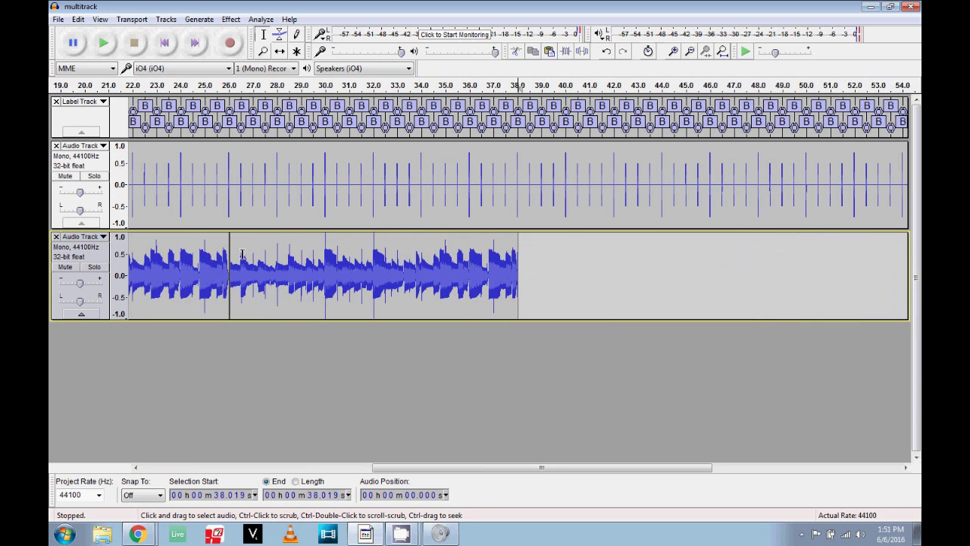
{"action": "key", "text": "ctrl+v"}
{"action": "key", "text": "Right"}
{"action": "key", "text": "ctrl+v"}
{"action": "key", "text": "Right"}
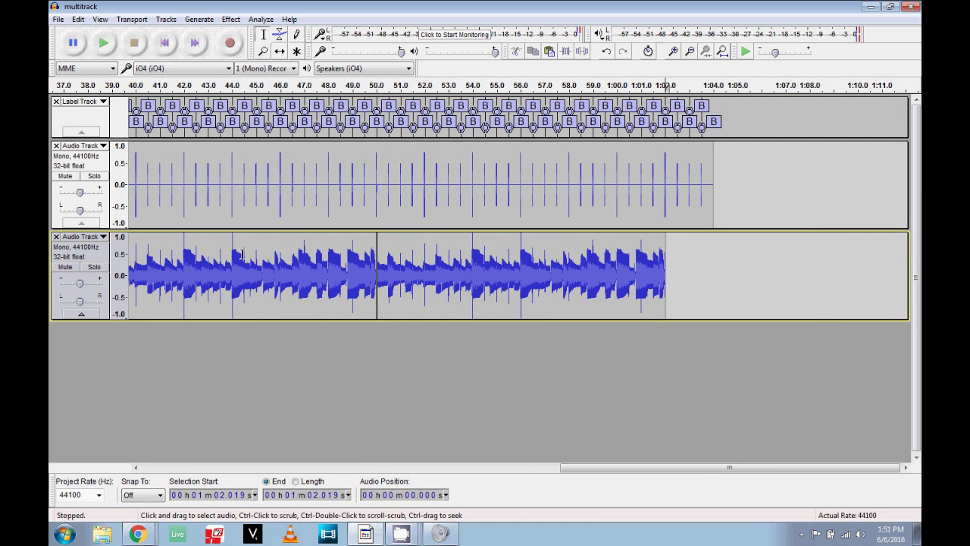
Save the project and play the tracks from the start to check the repeated loop.
{"action": "left_click", "coordinate": [60, 20]}
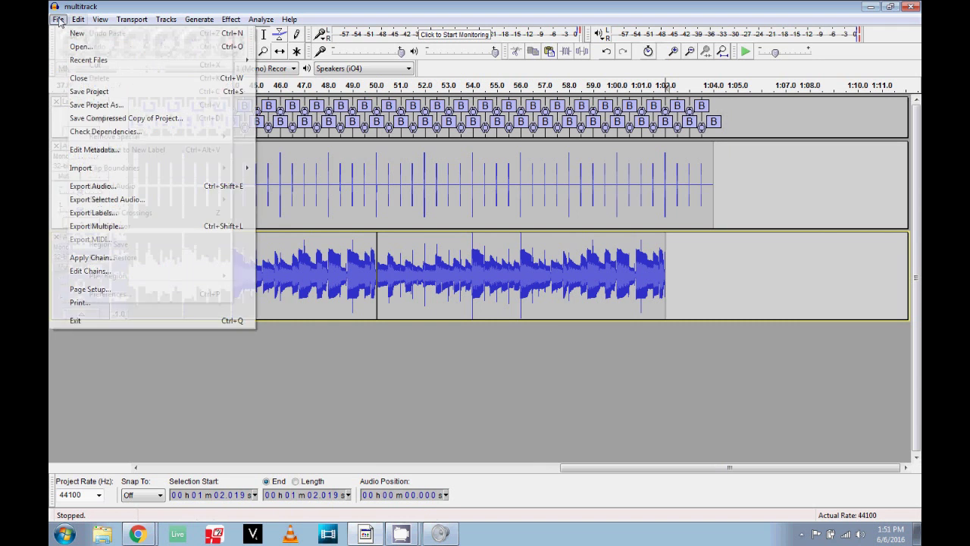
{"action": "left_click", "coordinate": [68, 92]}
{"action": "left_click", "coordinate": [163, 44]}
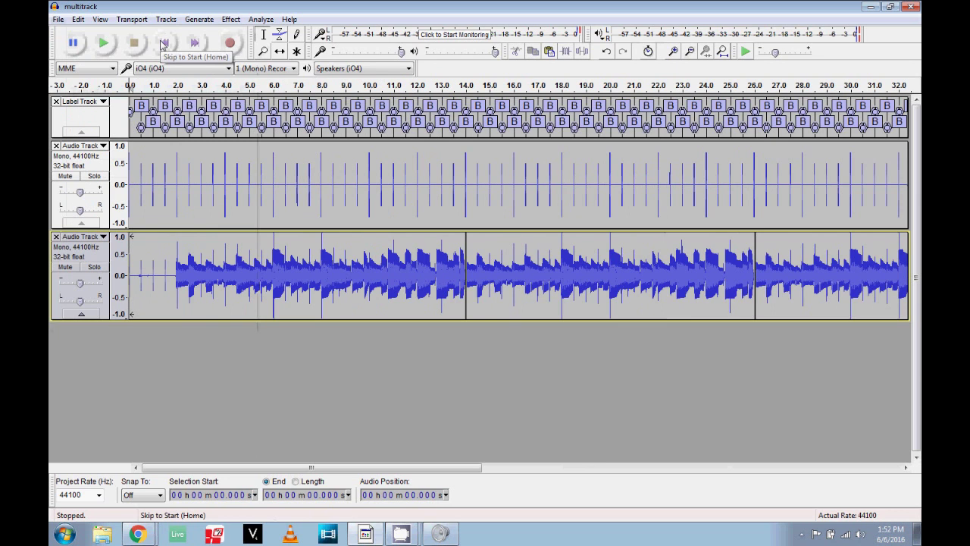
{"action": "key", "text": "space"}
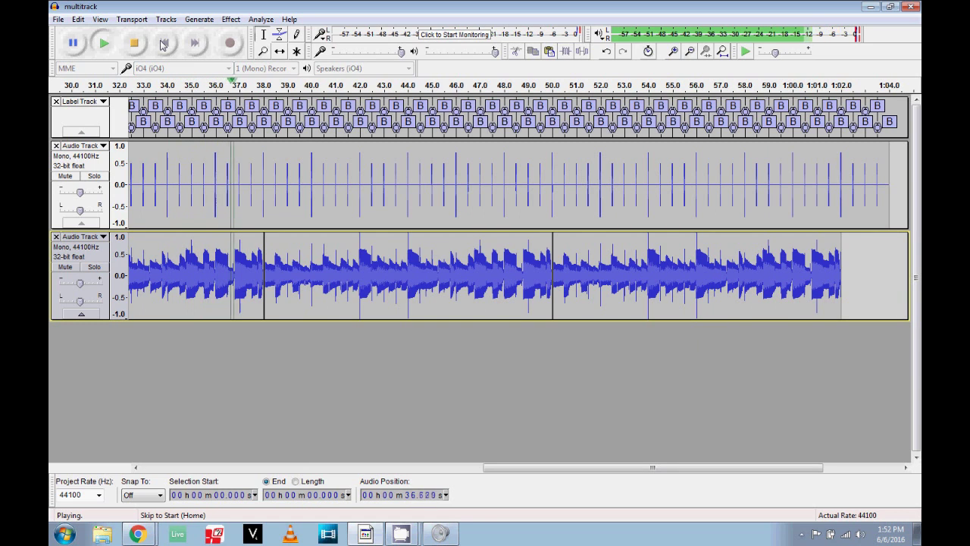
{"action": "left_click", "coordinate": [163, 44]}
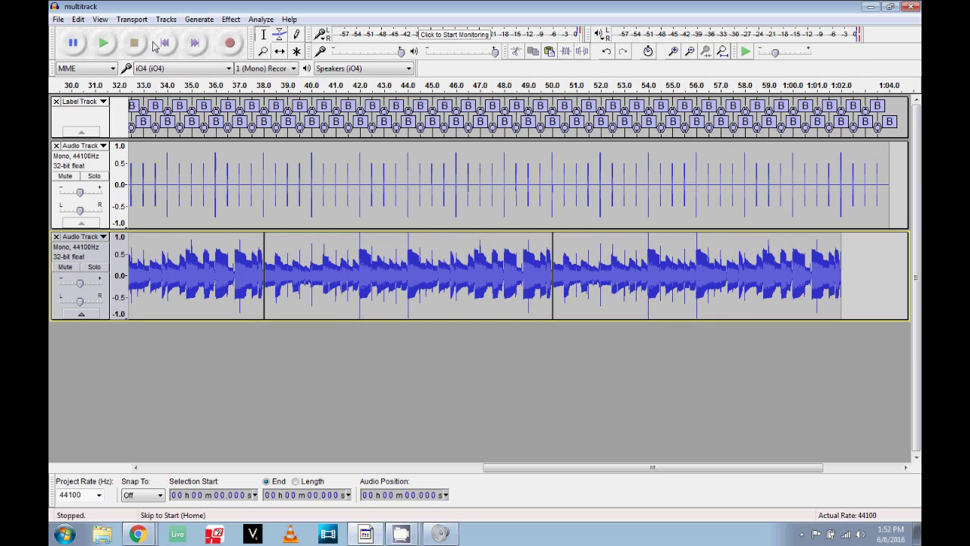
Record a second audio track of about 21 seconds from the project start, and play the result from about 2 seconds.
{"action": "left_click", "coordinate": [164, 43]}
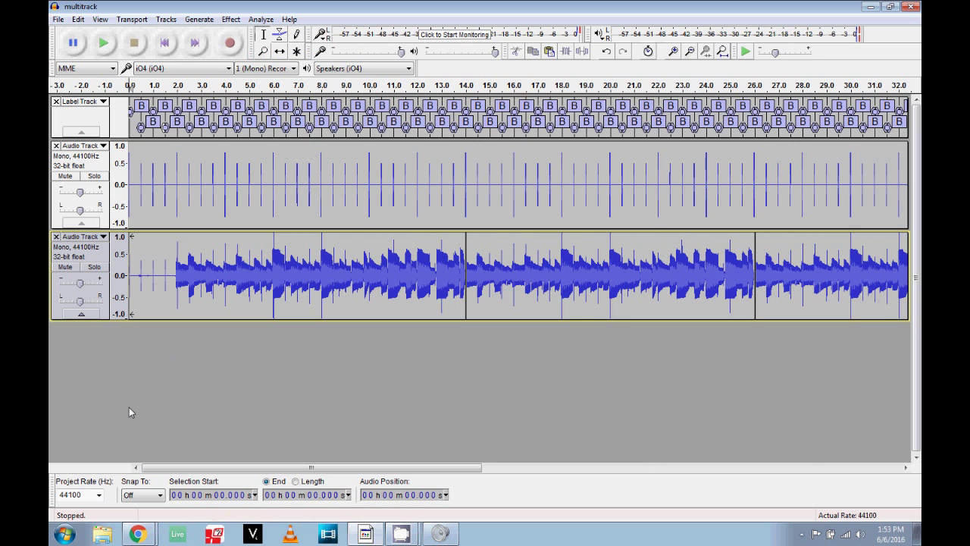
{"action": "left_click", "coordinate": [230, 46]}
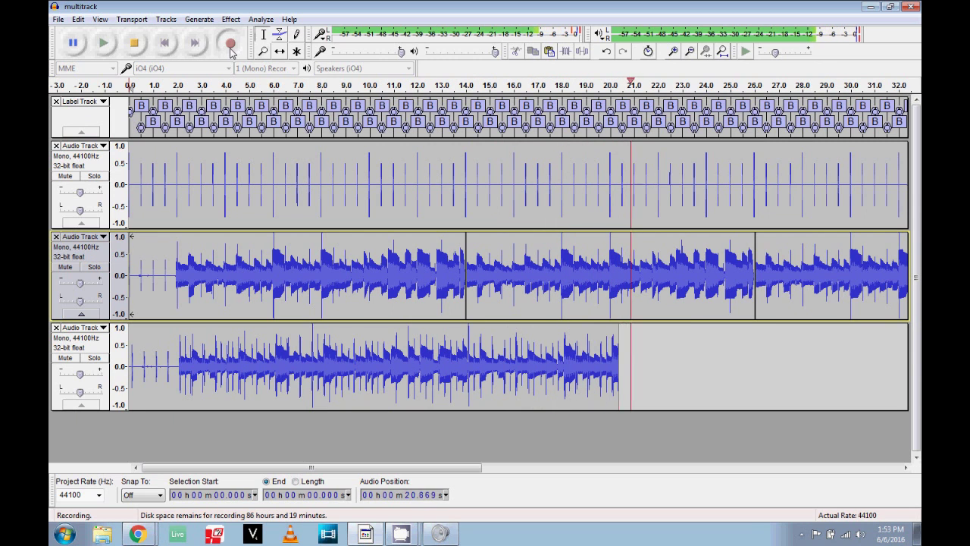
{"action": "key", "text": "space"}
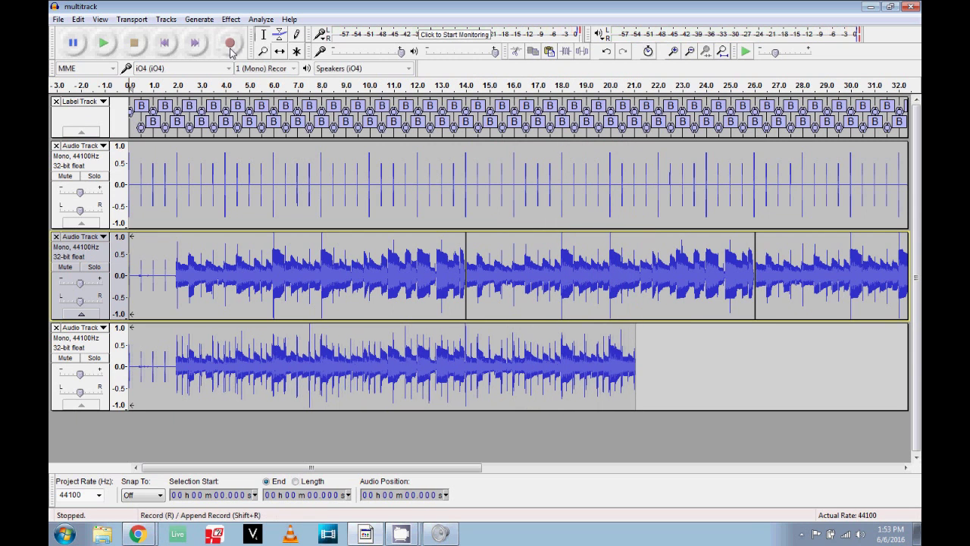
{"action": "left_click", "coordinate": [181, 90]}
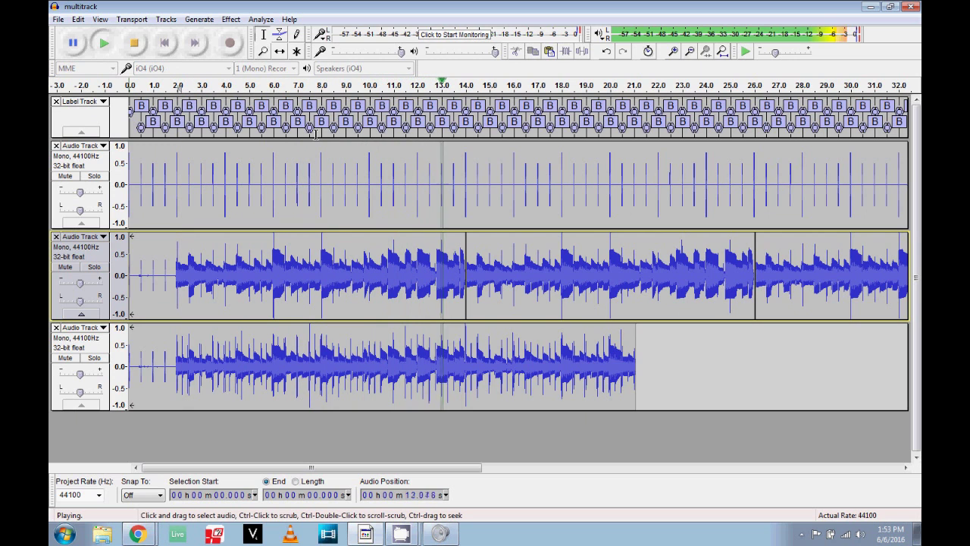
{"action": "key", "text": "space"}
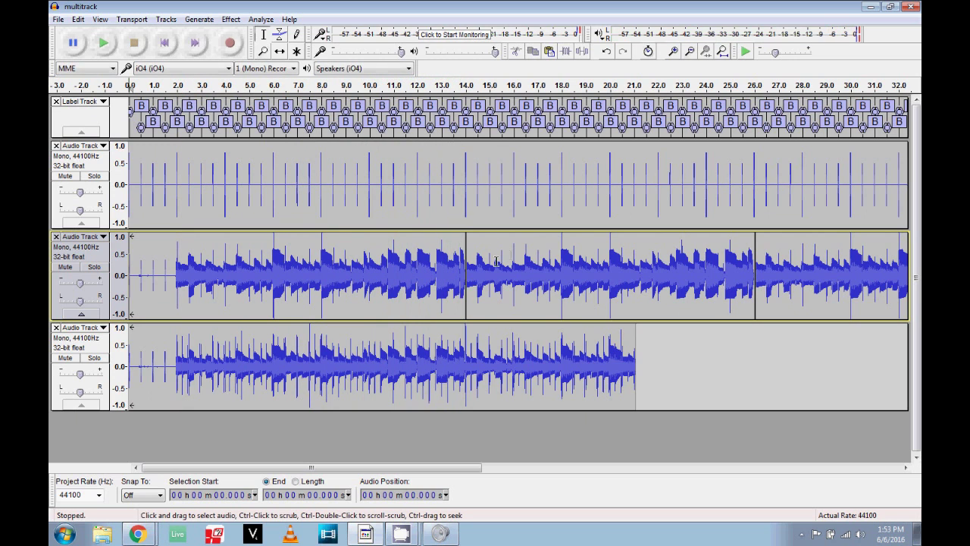
Delete the end of the second recorded track, from 14.019 to 21.058 seconds.
{"action": "left_click", "coordinate": [464, 347]}
{"action": "left_click_drag", "start_coordinate": [464, 347], "coordinate": [633, 373]}
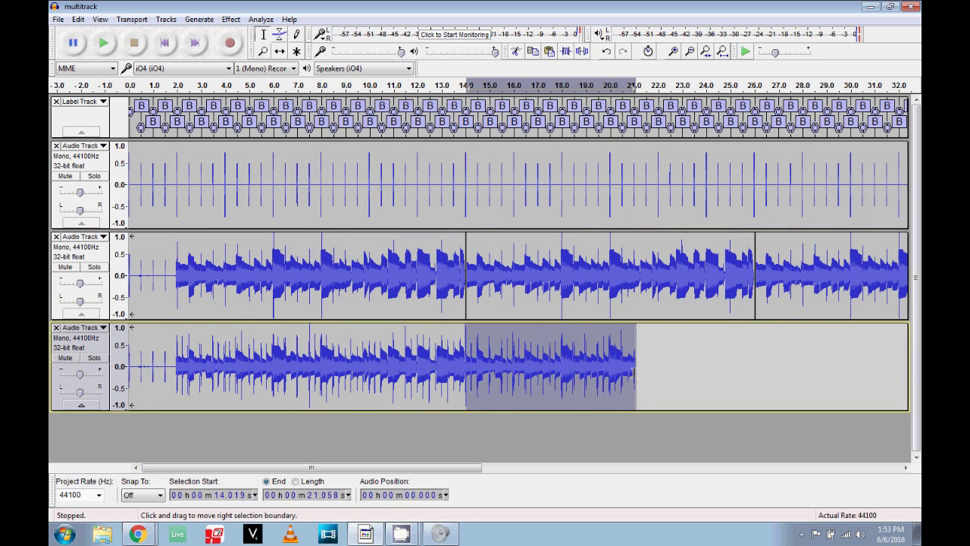
{"action": "key", "text": "Delete"}
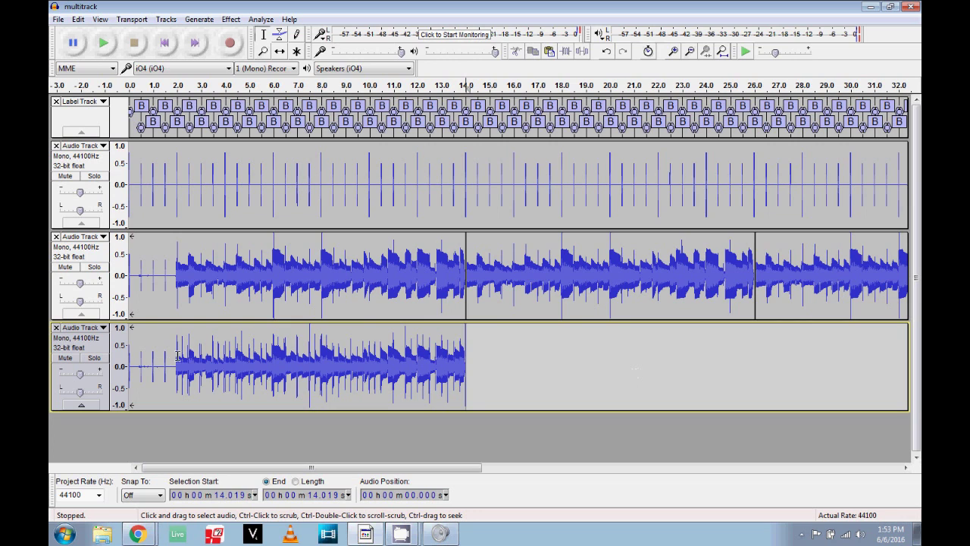
Copy the second recorded track's section from 2.019 to 14.019 seconds and paste it at 14.019 and 26.019 seconds.
{"action": "left_click_drag", "start_coordinate": [177, 356], "coordinate": [466, 392]}
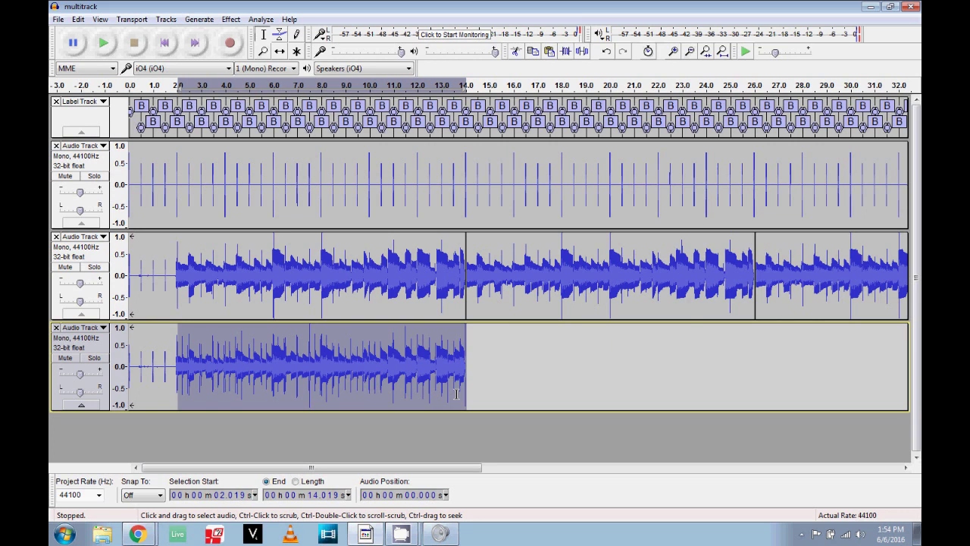
{"action": "key", "text": "Right"}
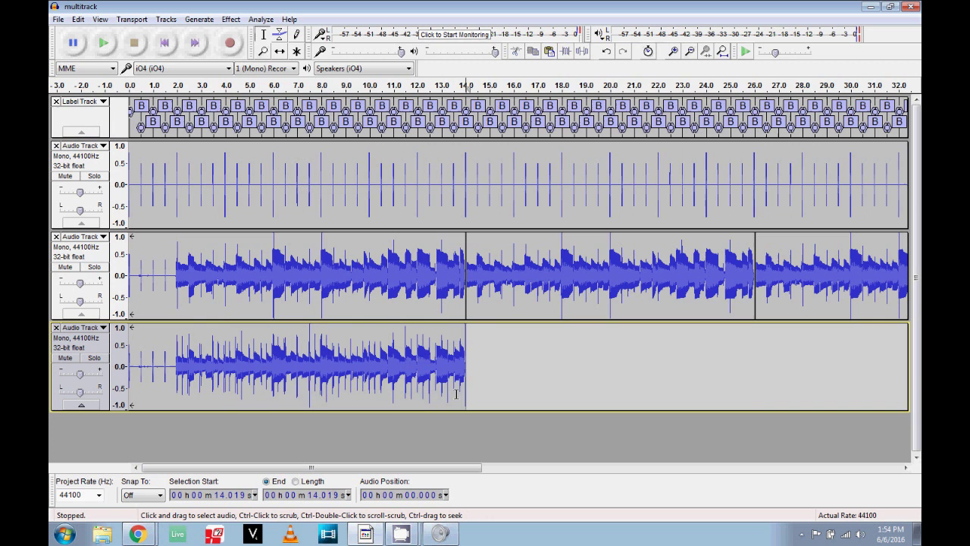
{"action": "key", "text": "ctrl+v"}
{"action": "key", "text": "ctrl+v"}
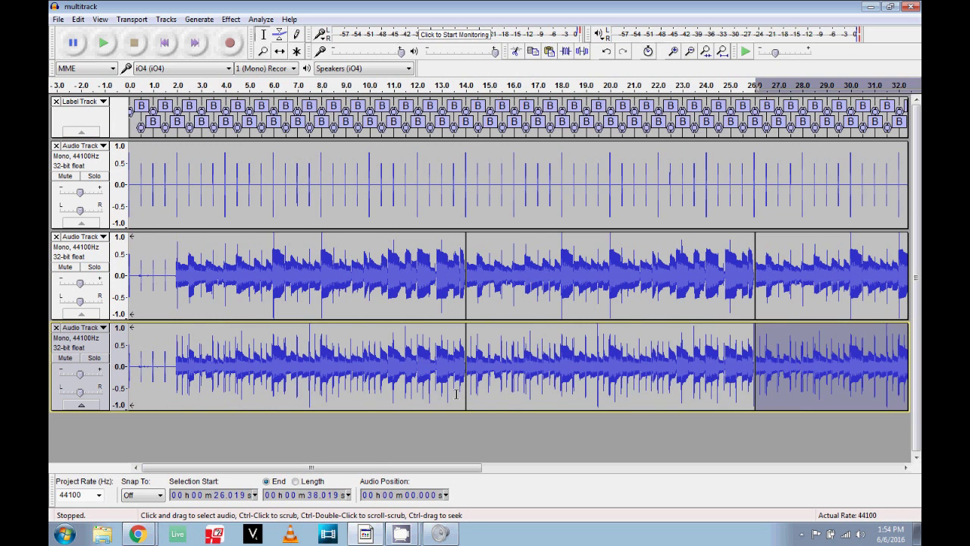
Paste the section into the second recorded track at 38.019, 50.019 and 62.019 seconds, and delete the extra last repeat.
{"action": "key", "text": "Right"}
{"action": "key", "text": "ctrl+v"}
{"action": "key", "text": "Right"}
{"action": "key", "text": "ctrl+v"}
{"action": "key", "text": "Right"}
{"action": "key", "text": "ctrl+v"}
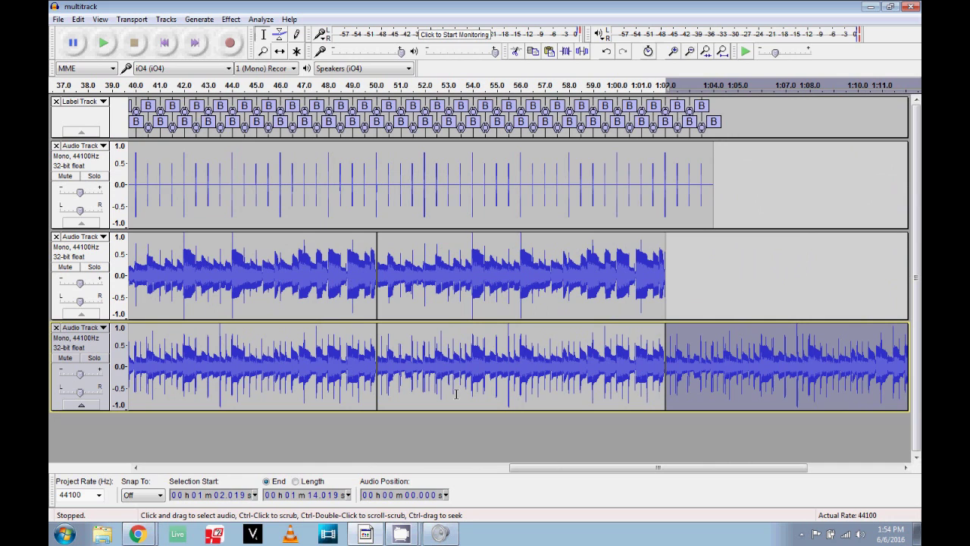
{"action": "key", "text": "Delete"}
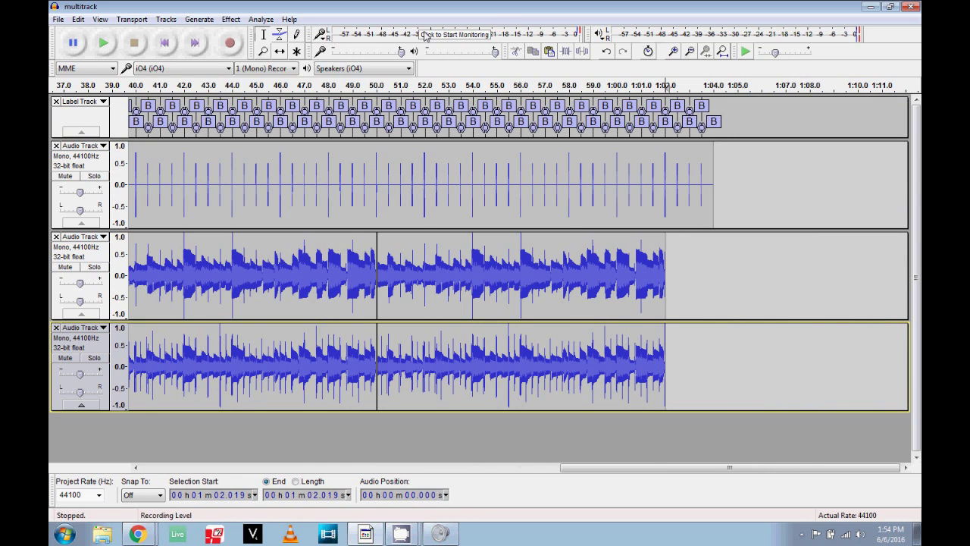
Play the tracks from the start and compare the mix with the click track muted and unmuted.
{"action": "left_click", "coordinate": [167, 44]}
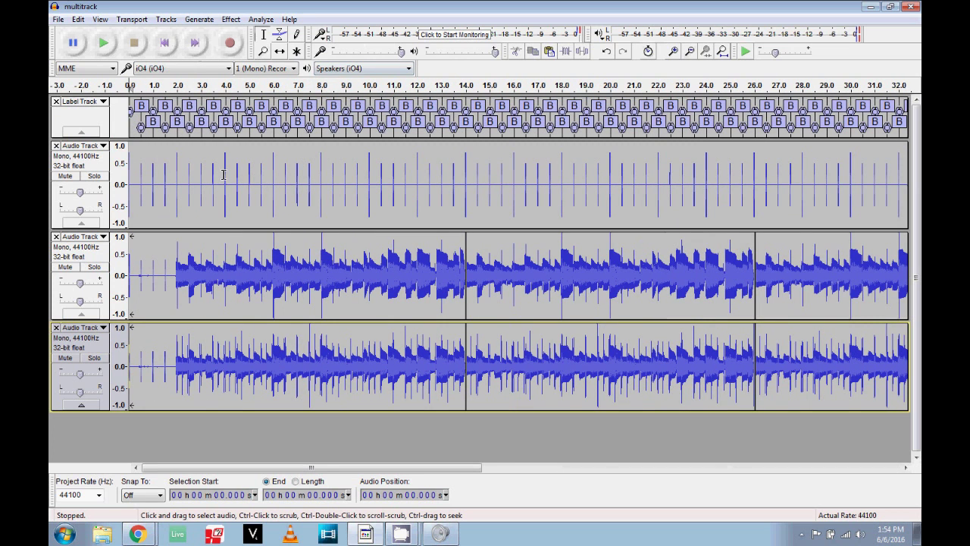
{"action": "left_click", "coordinate": [106, 48]}
{"action": "left_click", "coordinate": [66, 176]}
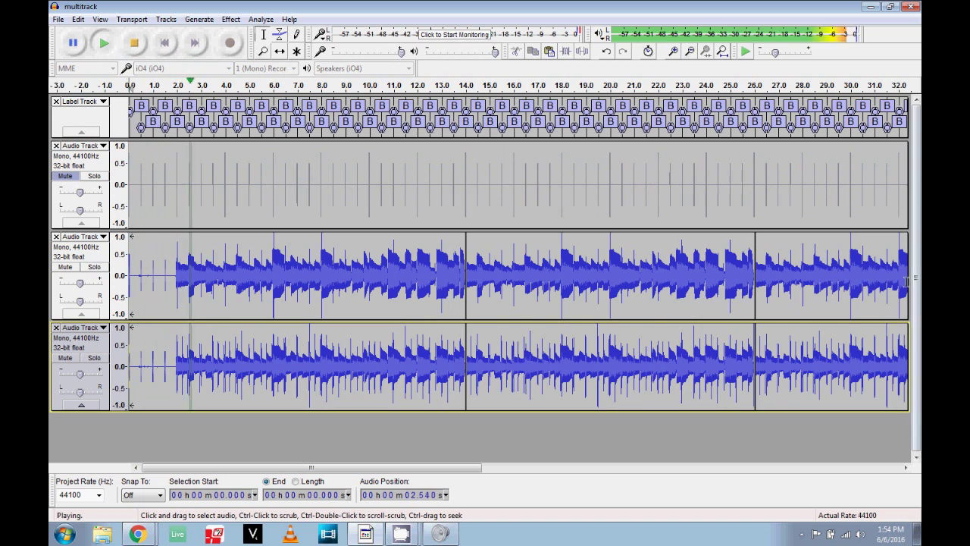
{"action": "left_click", "coordinate": [660, 225]}
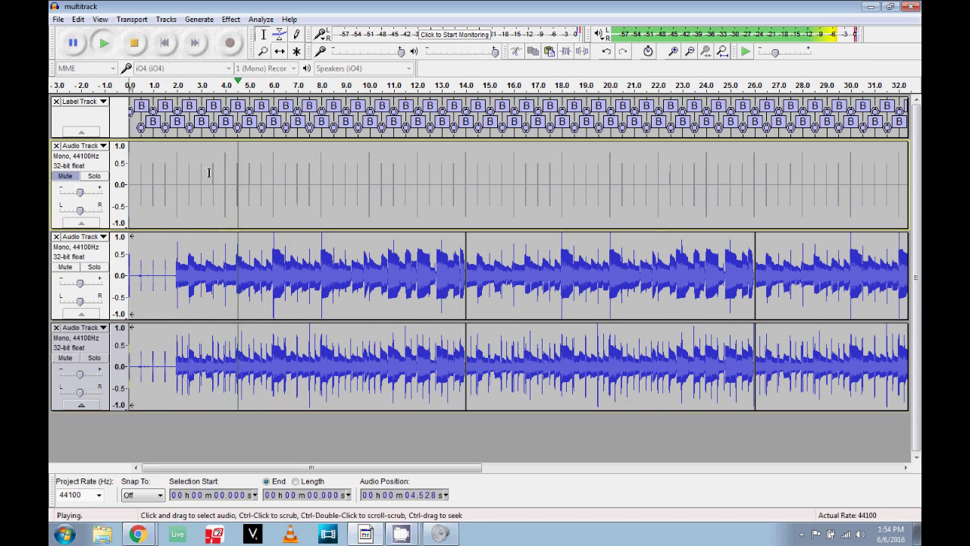
{"action": "left_click", "coordinate": [65, 177]}
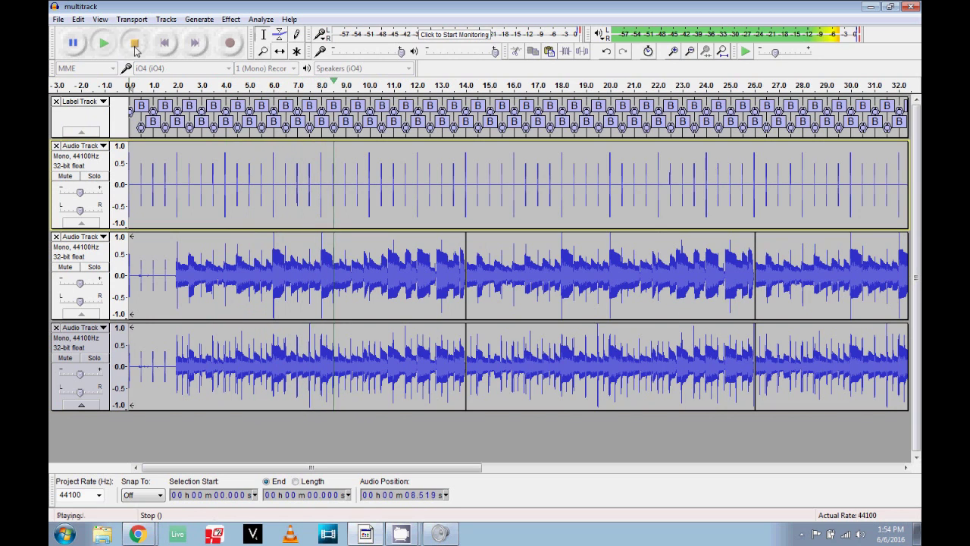
{"action": "left_click", "coordinate": [134, 42]}
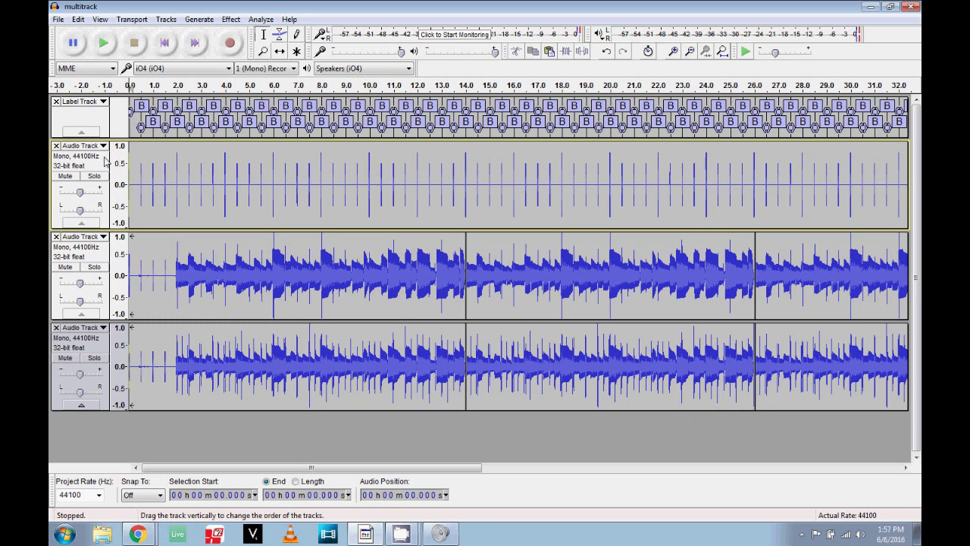
{"action": "left_click", "coordinate": [65, 175]}
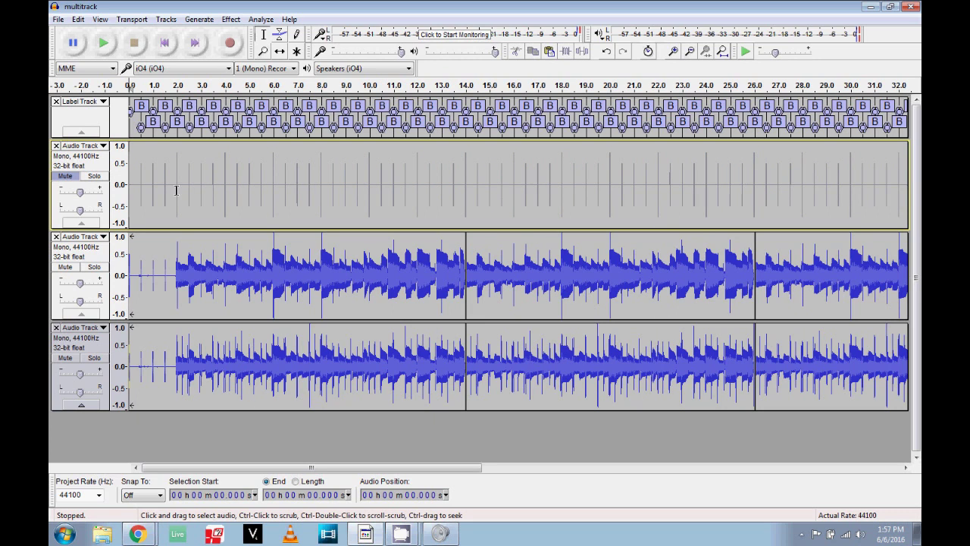
{"action": "left_click", "coordinate": [59, 178]}
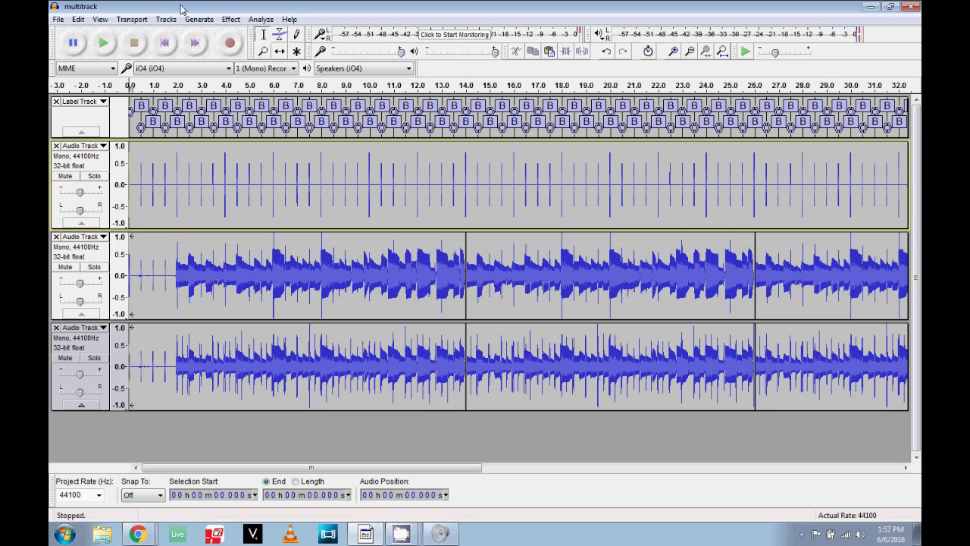
Open the Mixer Board, widen it to view all the track strips, and close it.
{"action": "left_click", "coordinate": [100, 19]}
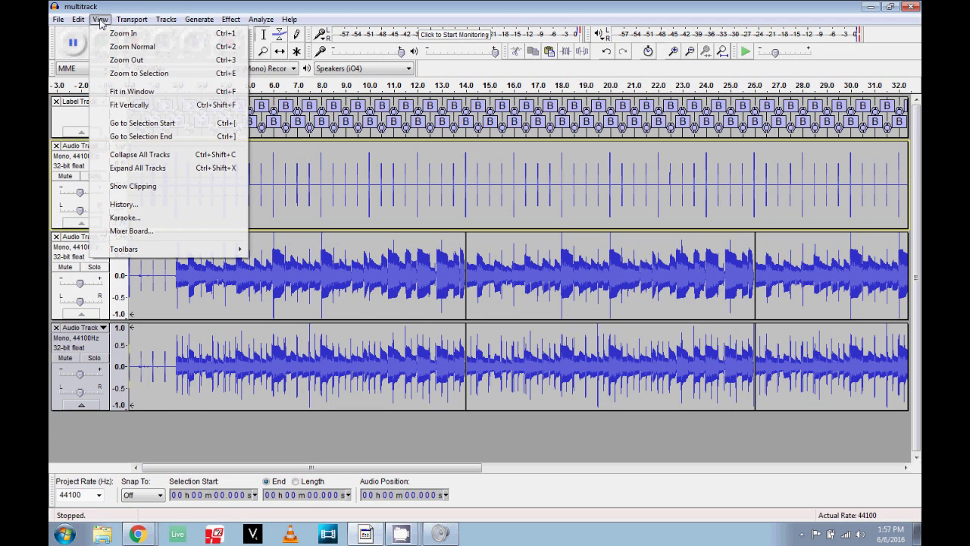
{"action": "left_click", "coordinate": [132, 231]}
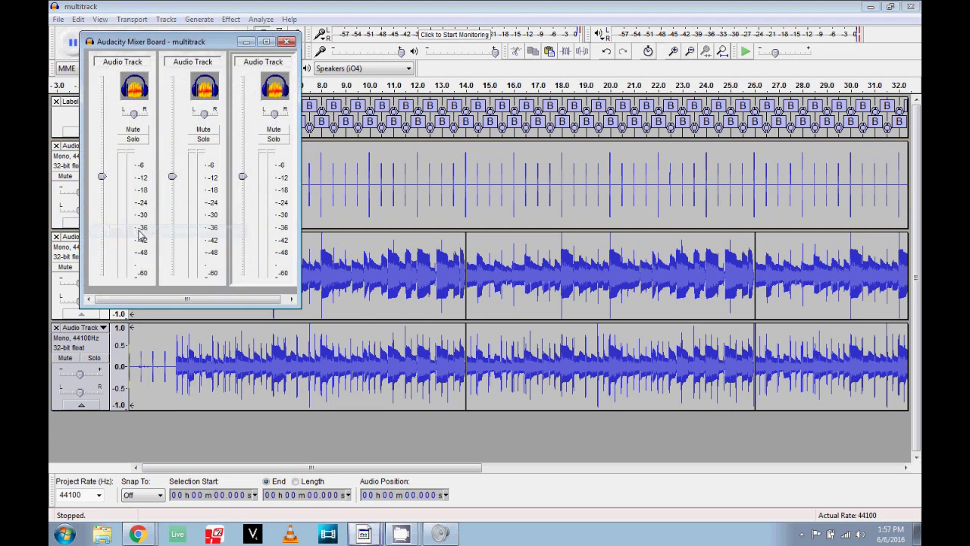
{"action": "left_click_drag", "start_coordinate": [300, 301], "coordinate": [483, 303]}
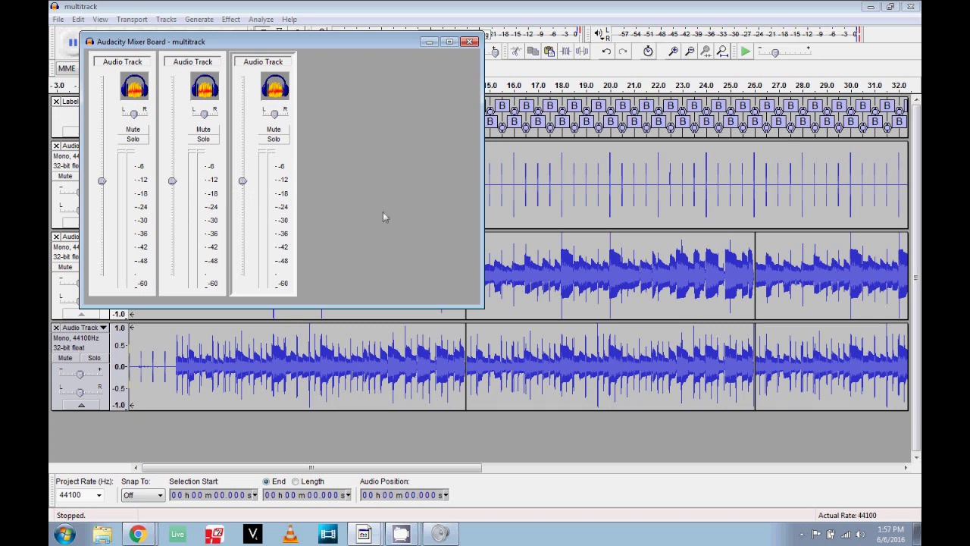
{"action": "left_click", "coordinate": [470, 42]}
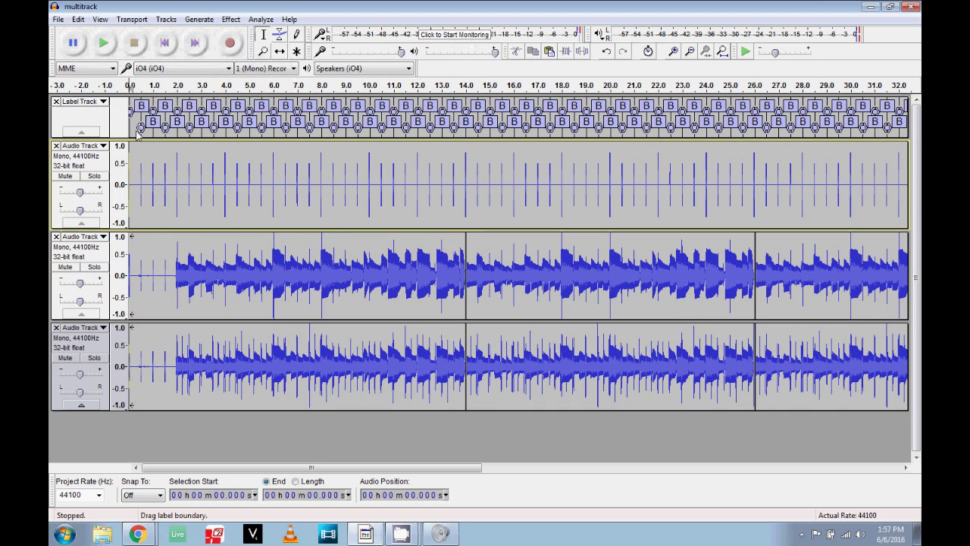
Mute the click track.
{"action": "left_click", "coordinate": [66, 176]}
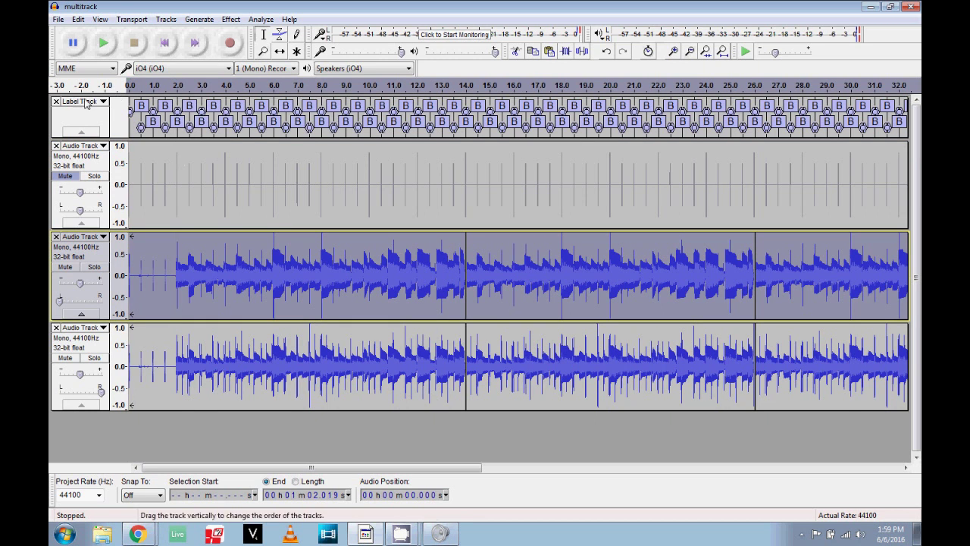
Export the project audio to the Desktop as "multitrack test" in WAV (Microsoft) signed 16-bit PCM format, leaving the metadata blank.
{"action": "left_click", "coordinate": [56, 20]}
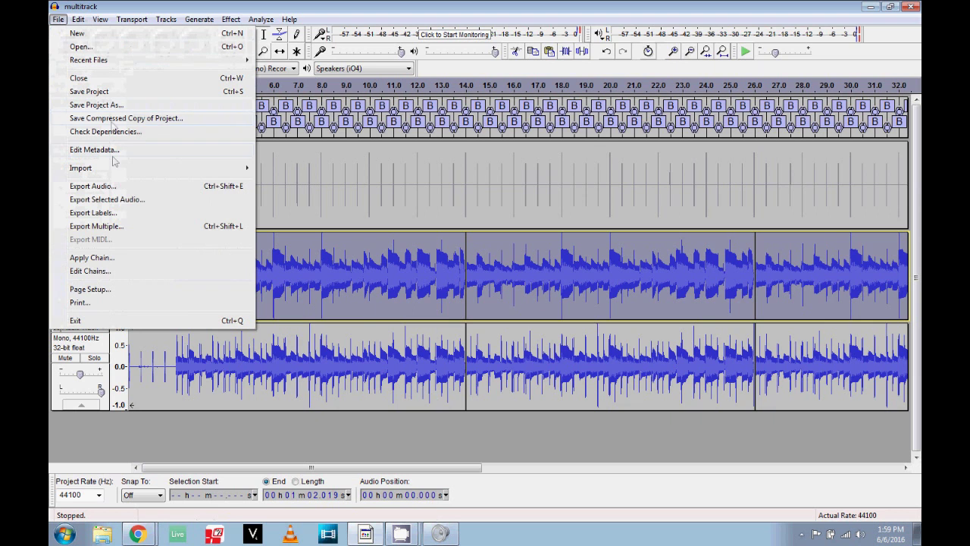
{"action": "left_click", "coordinate": [103, 188]}
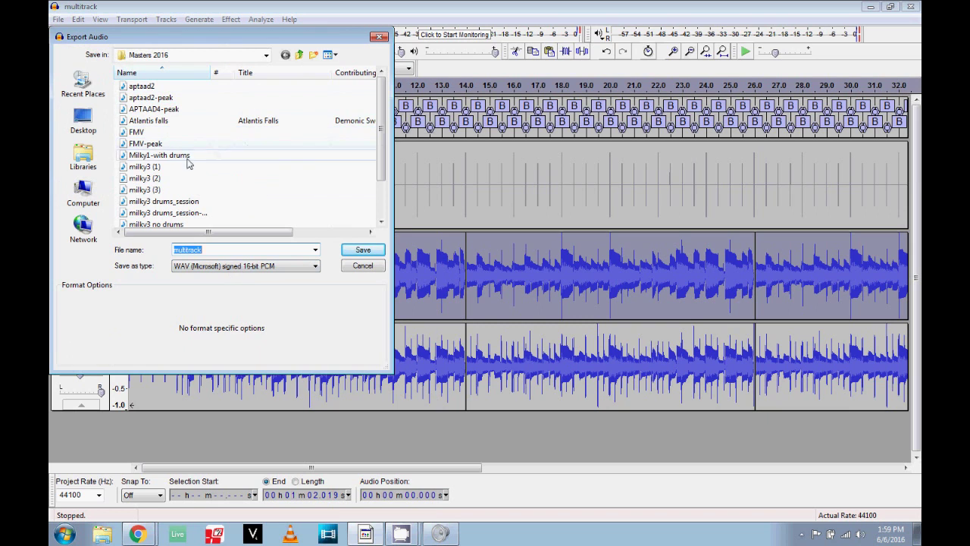
{"action": "left_click", "coordinate": [83, 121]}
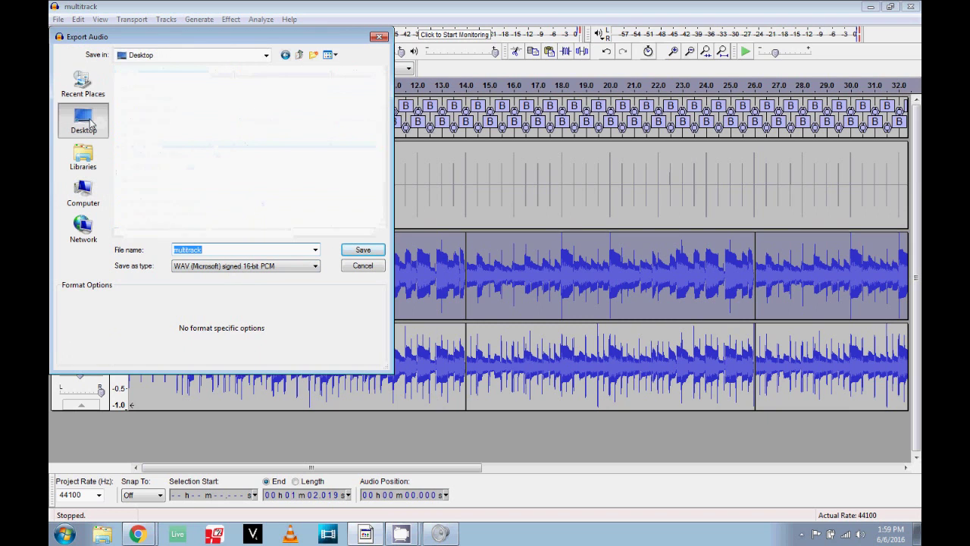
{"action": "left_click", "coordinate": [266, 252]}
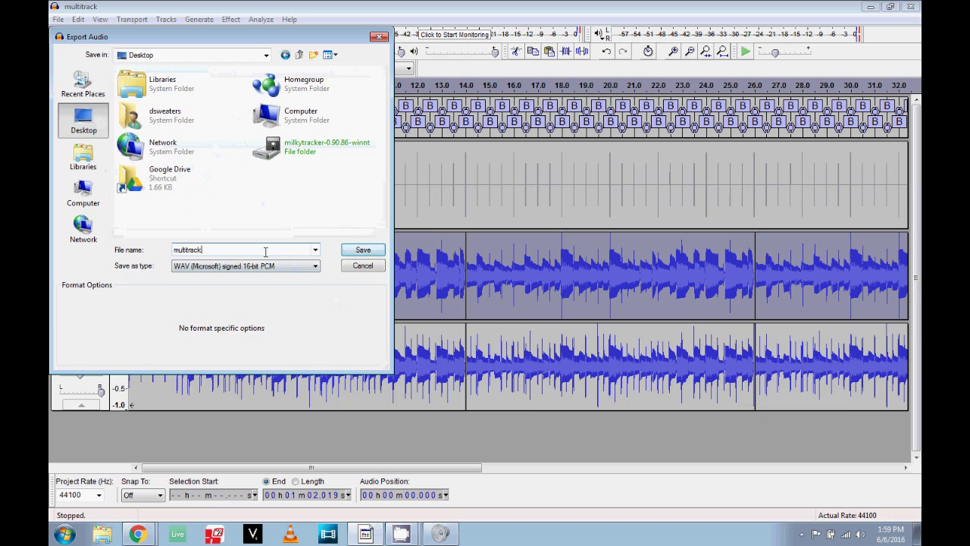
{"action": "type", "text": "test"}
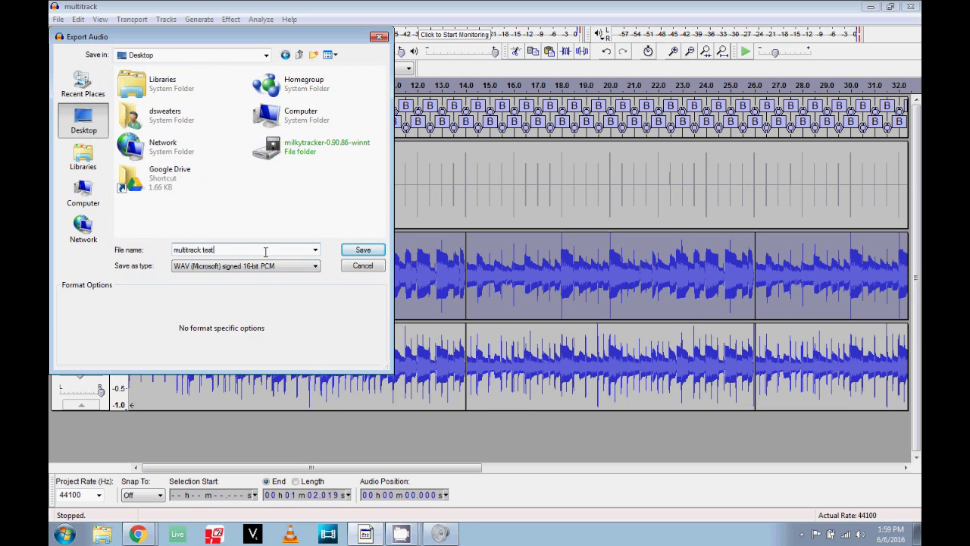
{"action": "left_click", "coordinate": [369, 253]}
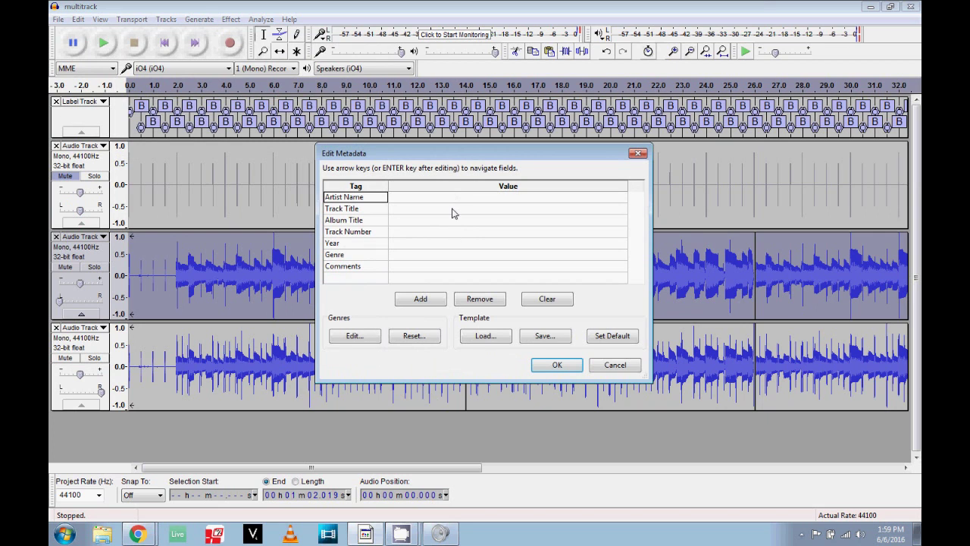
{"action": "left_click", "coordinate": [551, 369]}
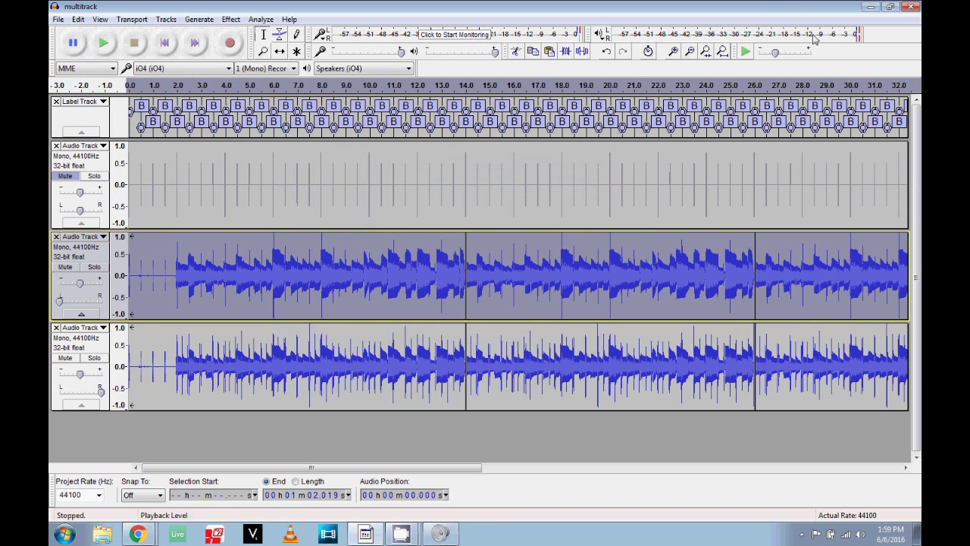
Minimize the project window, play the exported "multitrack test" file from the desktop in the media player, and pause it.
{"action": "left_click", "coordinate": [869, 9]}
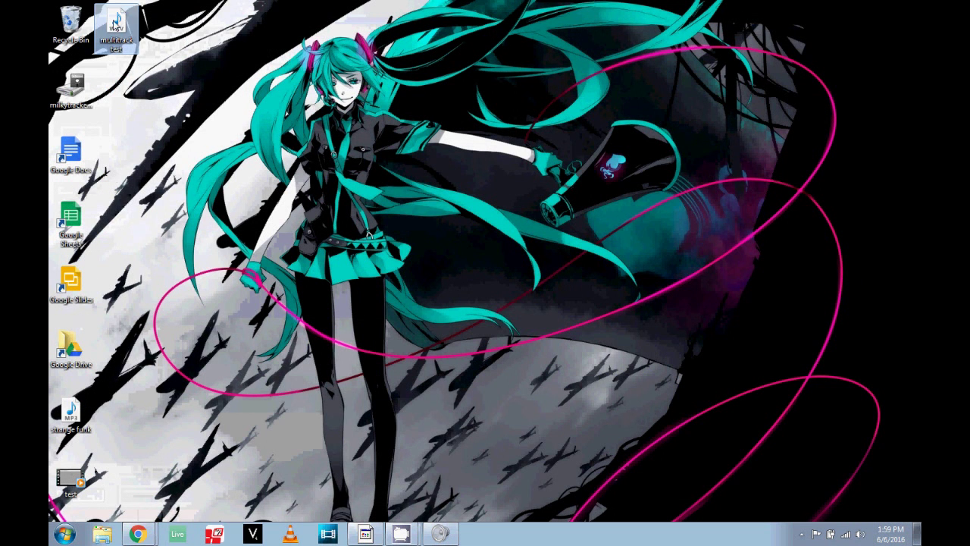
{"action": "double_click", "coordinate": [116, 24]}
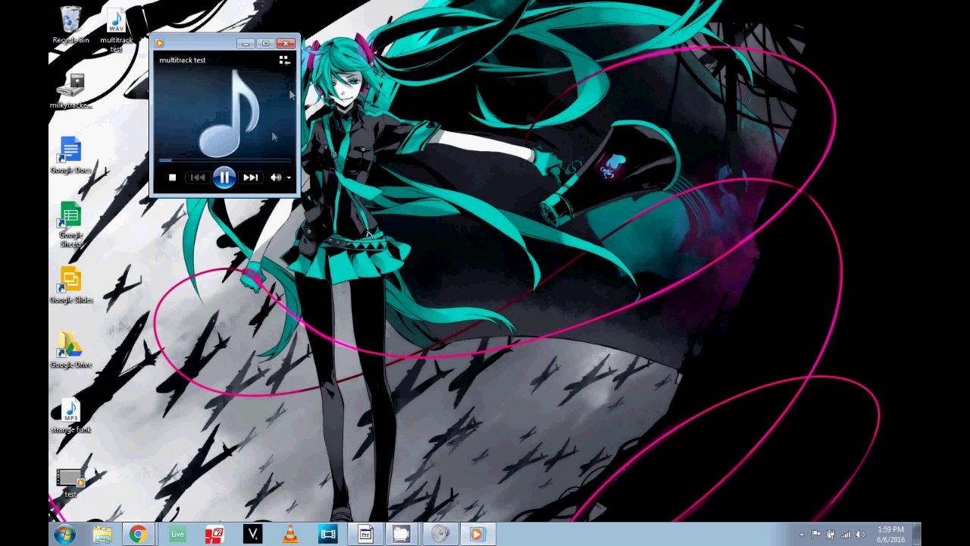
{"action": "left_click", "coordinate": [226, 178]}
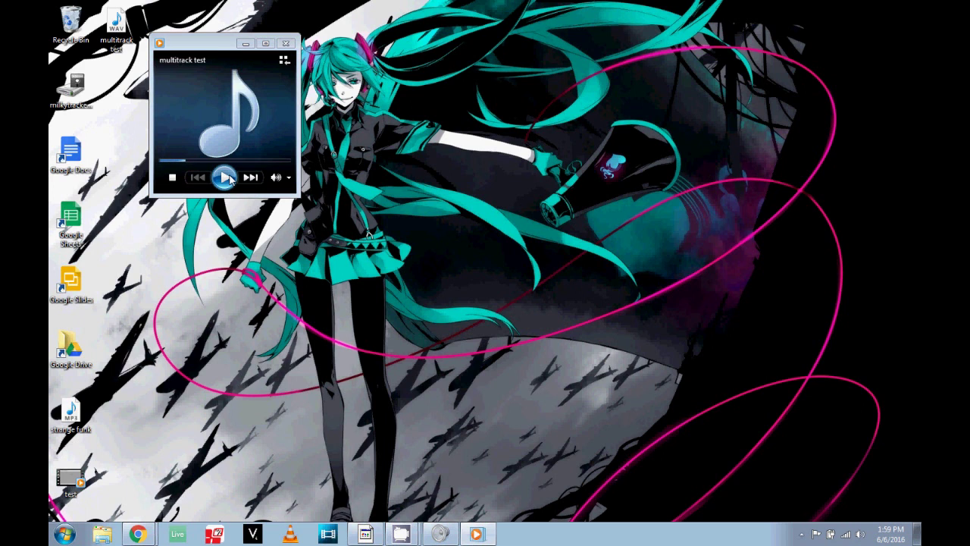